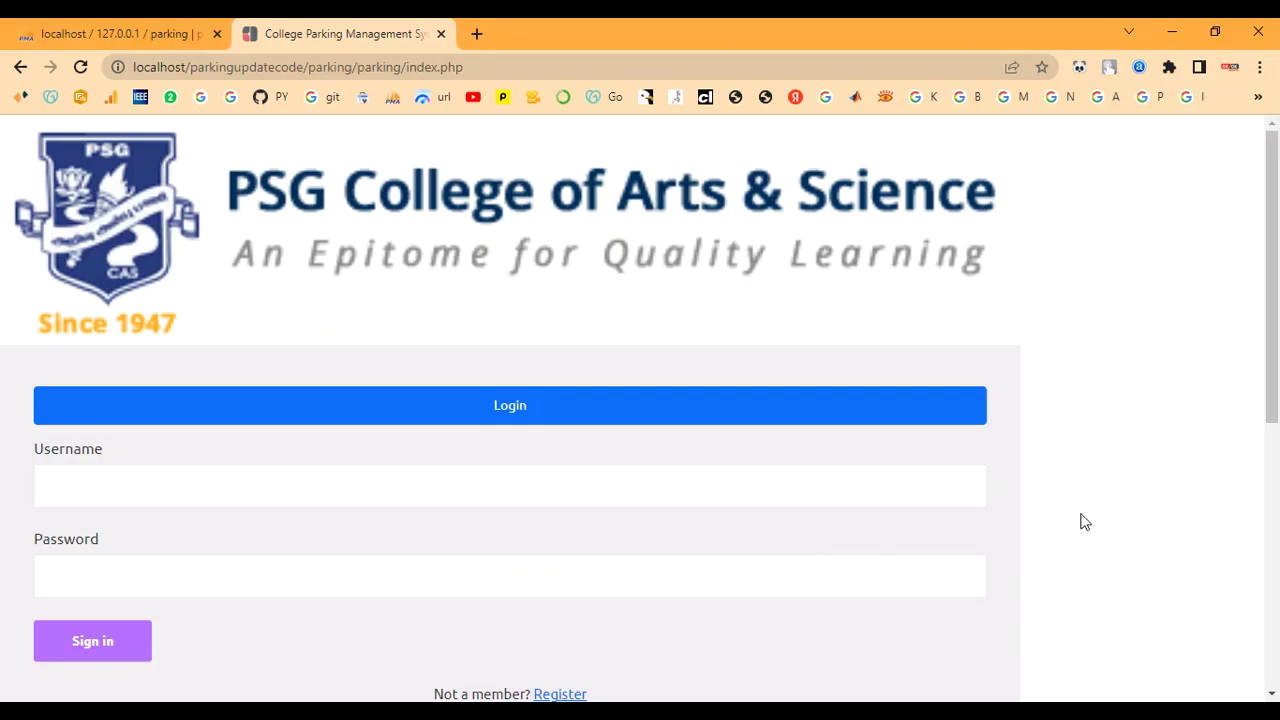
Scroll down the login page to reveal the 'Not a member? Register' link
{"action": "scroll", "coordinate": [1090, 519], "scroll_direction": "down", "scroll_amount": 4}
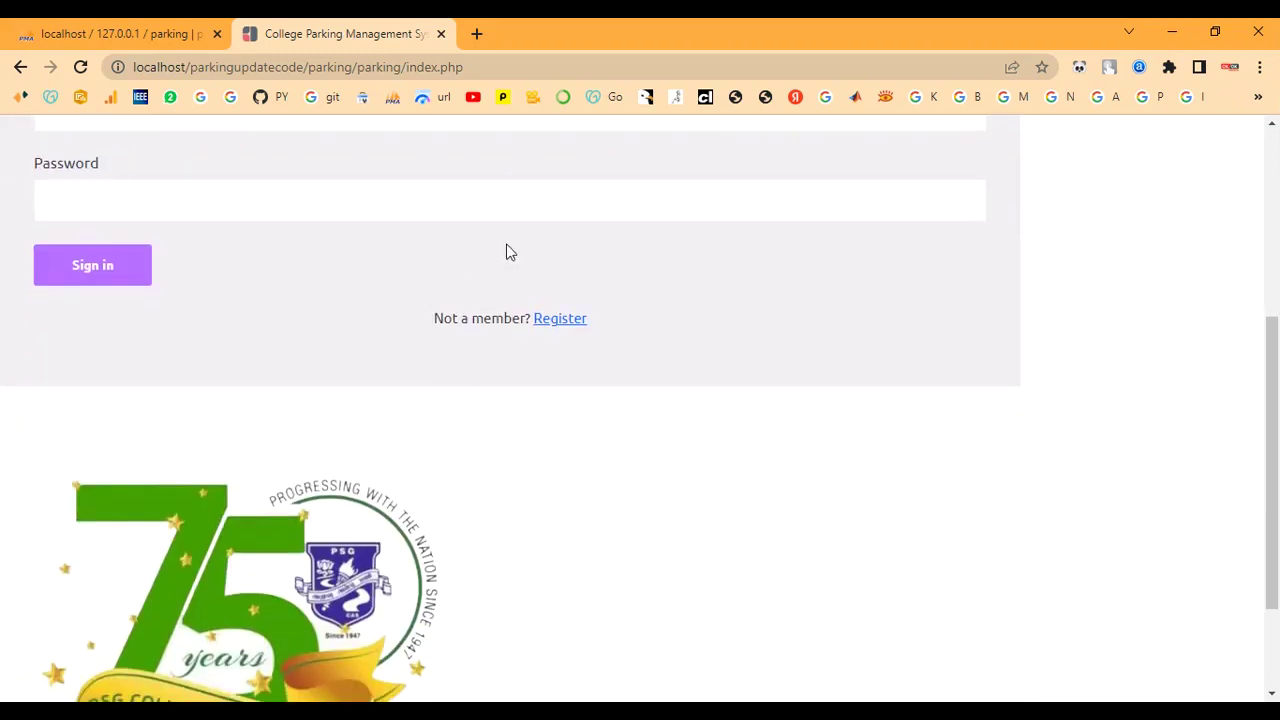
Open the registration form and enter the staff ID and the user's name
{"action": "left_click", "coordinate": [553, 320]}
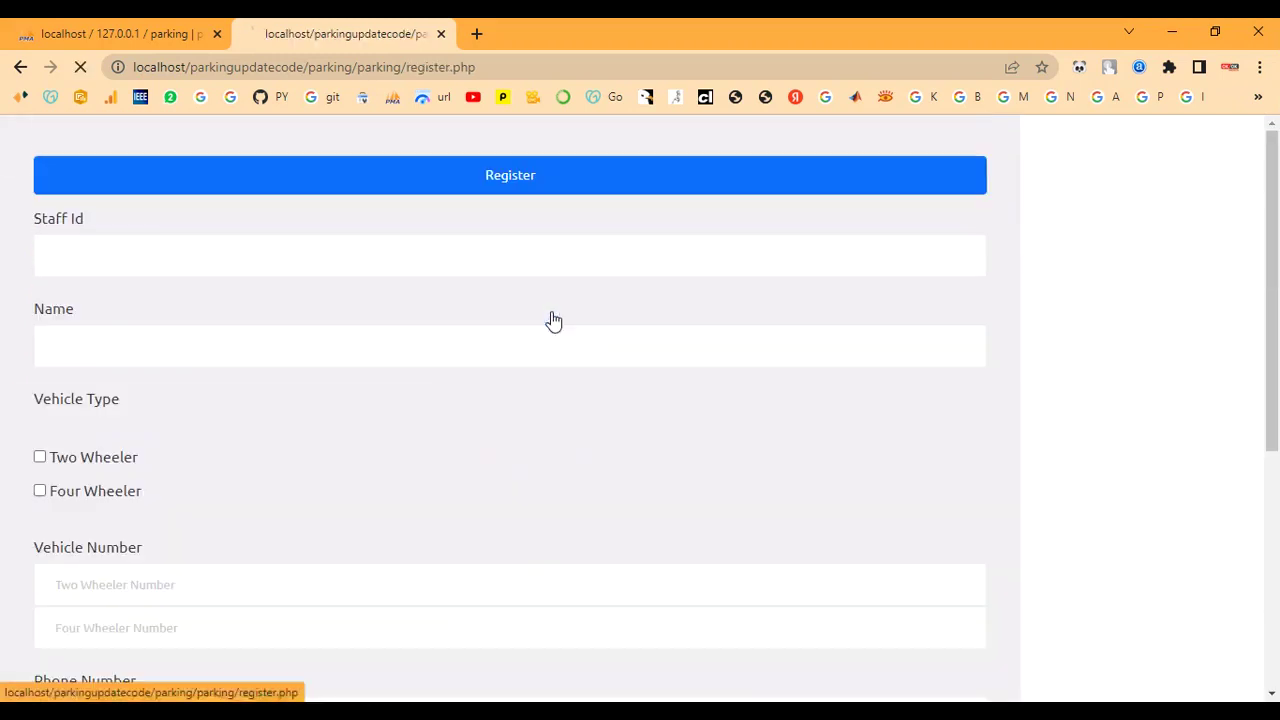
{"action": "left_click", "coordinate": [173, 266]}
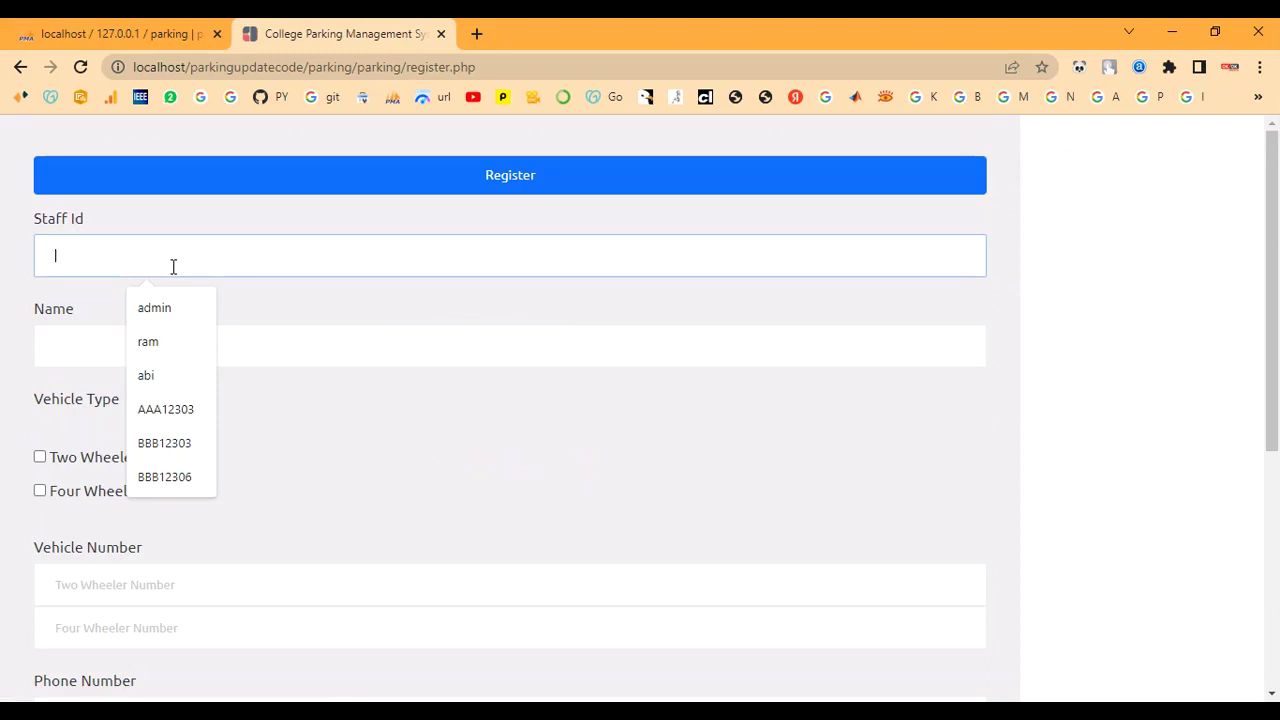
{"action": "type", "text": "B"}
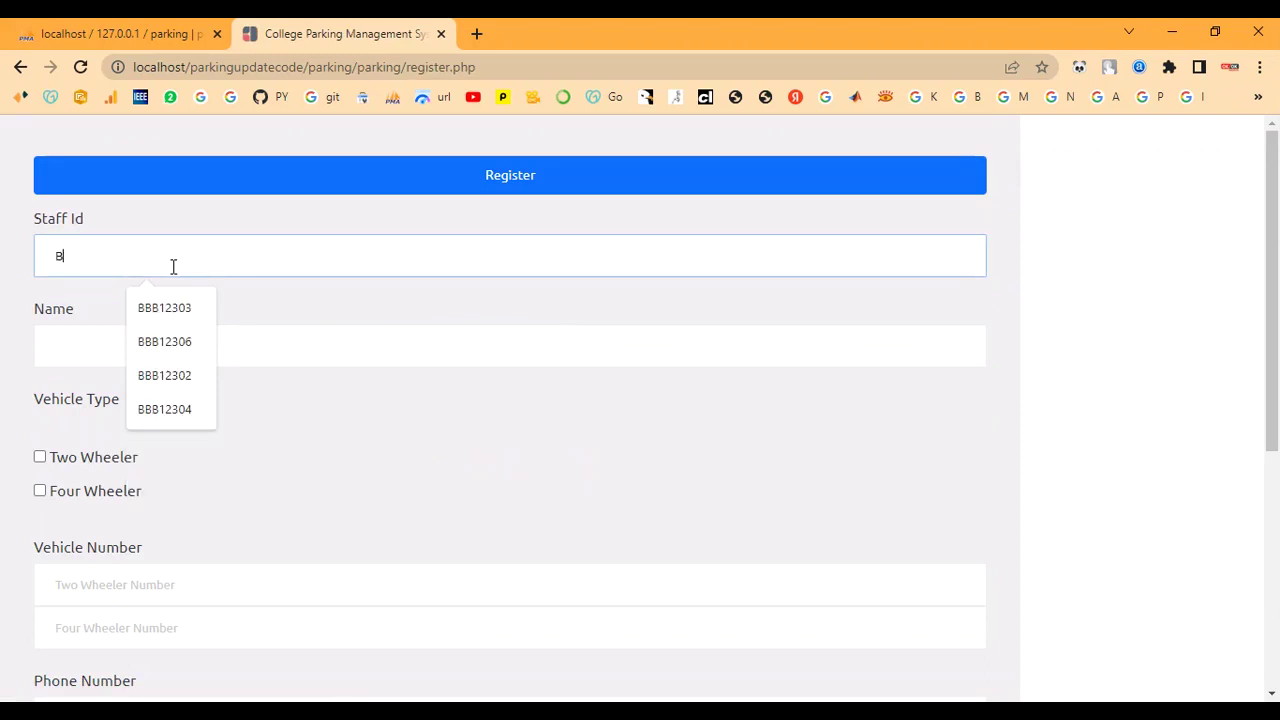
{"action": "type", "text": "BB12307"}
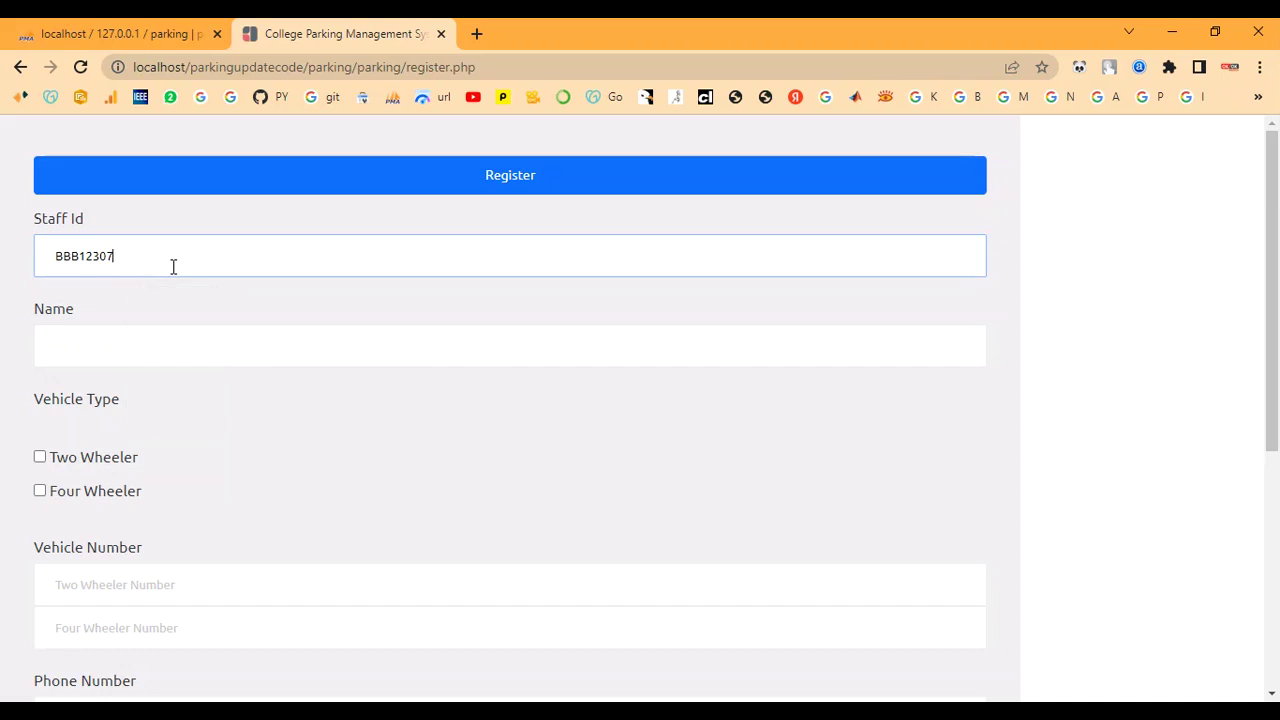
{"action": "key", "text": "BackSpace"}
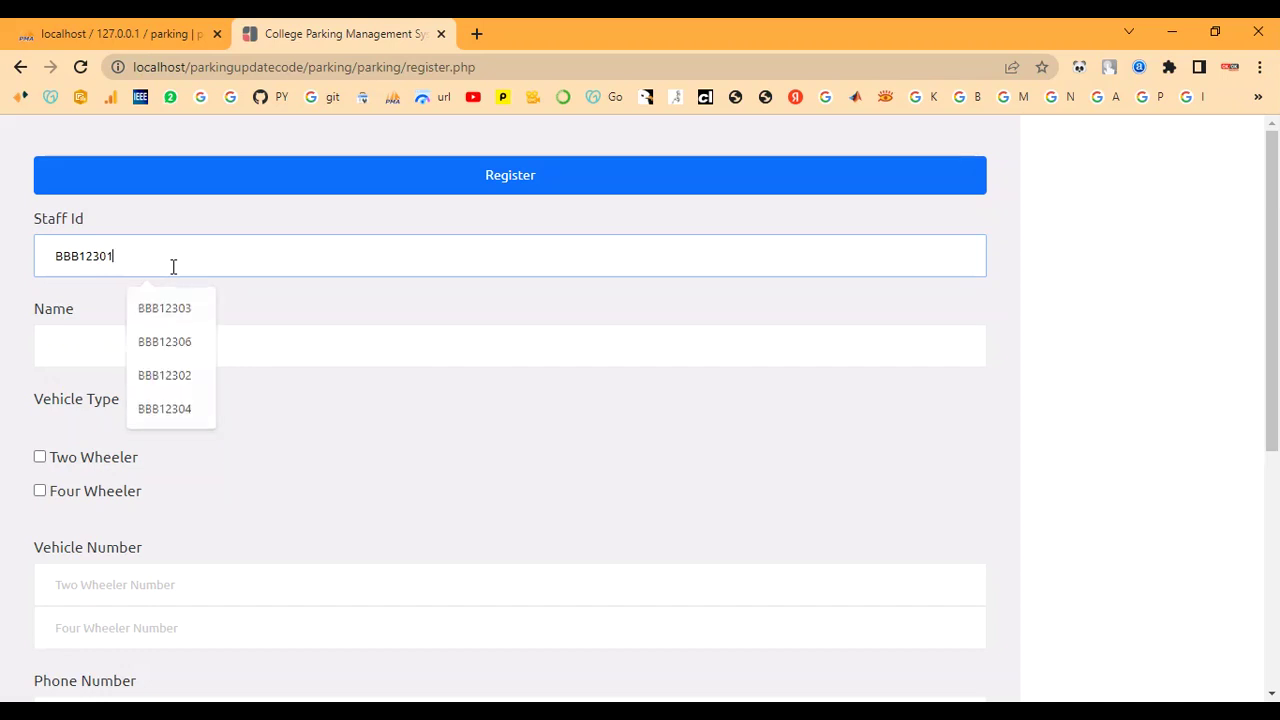
{"action": "type", "text": "1"}
{"action": "left_click", "coordinate": [111, 339]}
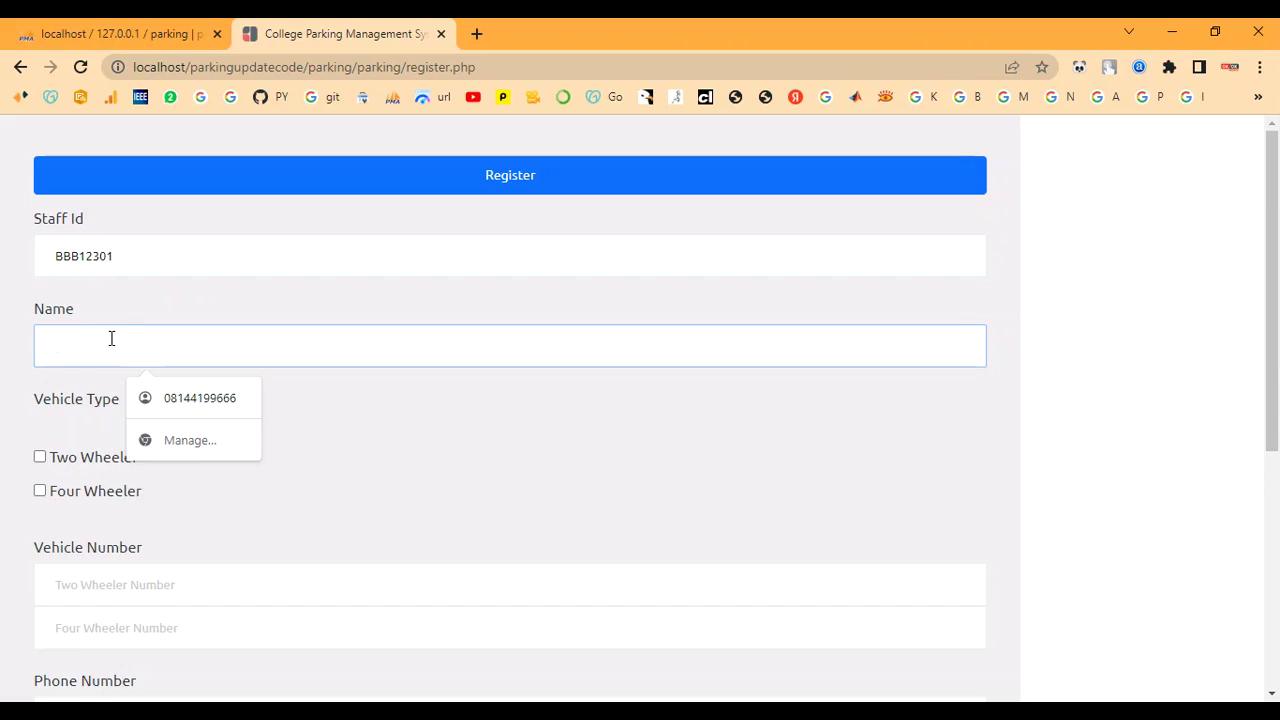
{"action": "type", "text": "a"}
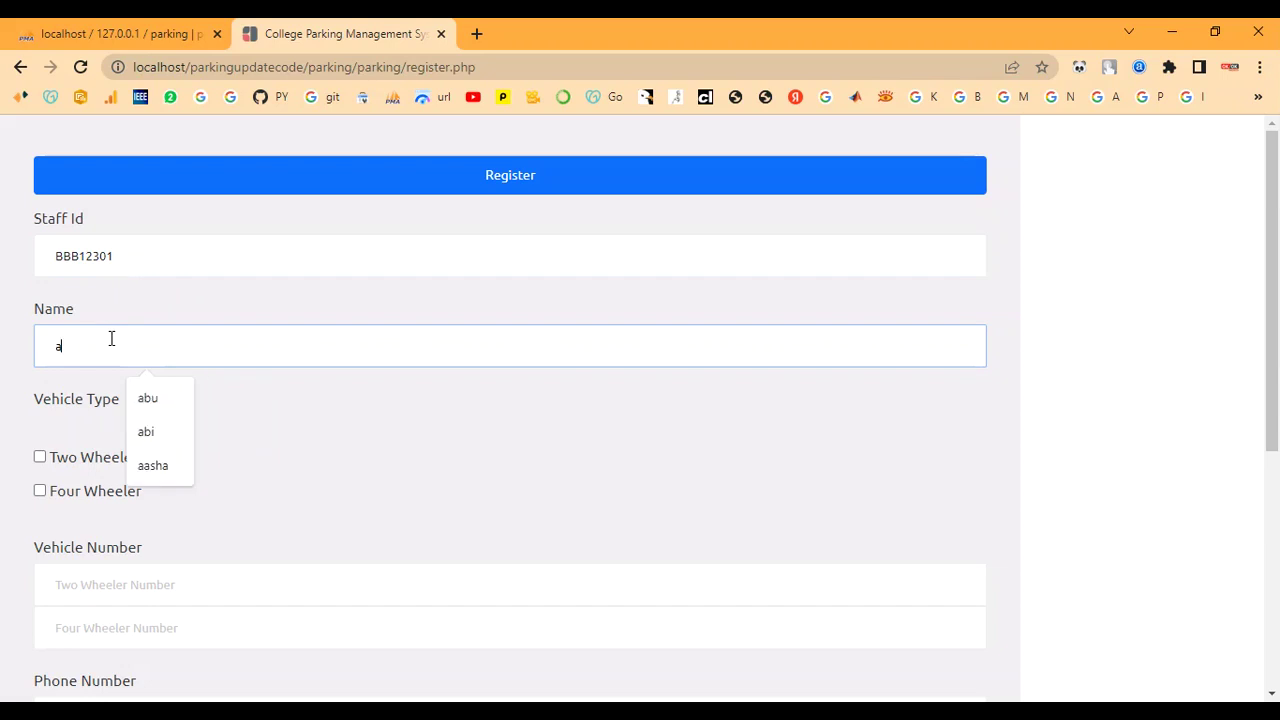
{"action": "type", "text": "bi"}
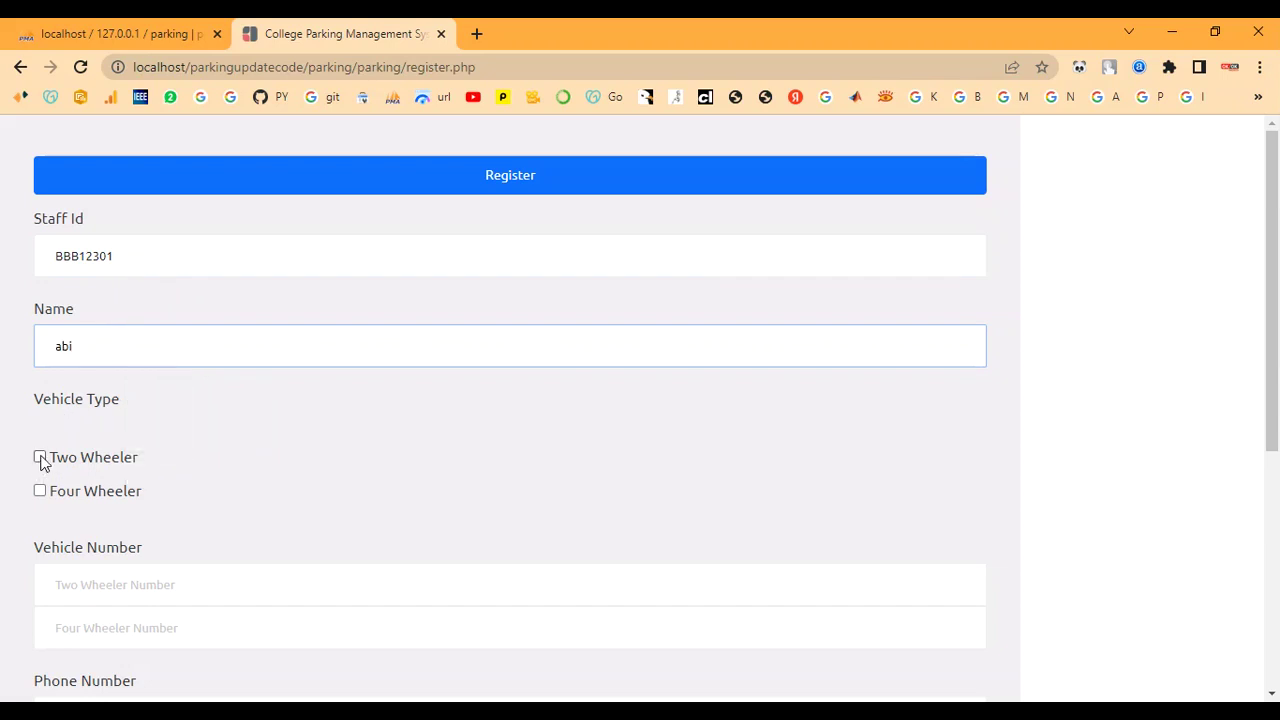
{"action": "left_click", "coordinate": [40, 490]}
{"action": "scroll", "coordinate": [160, 514], "scroll_direction": "down", "scroll_amount": 2}
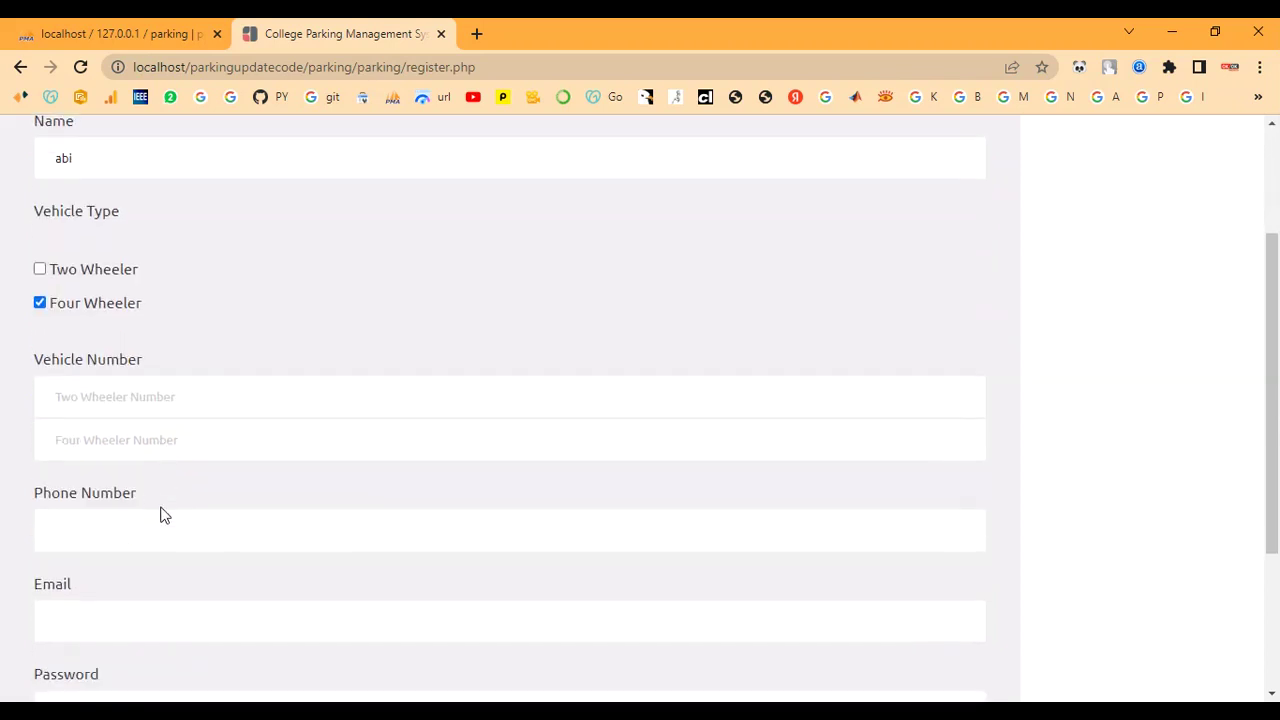
{"action": "left_click", "coordinate": [128, 438]}
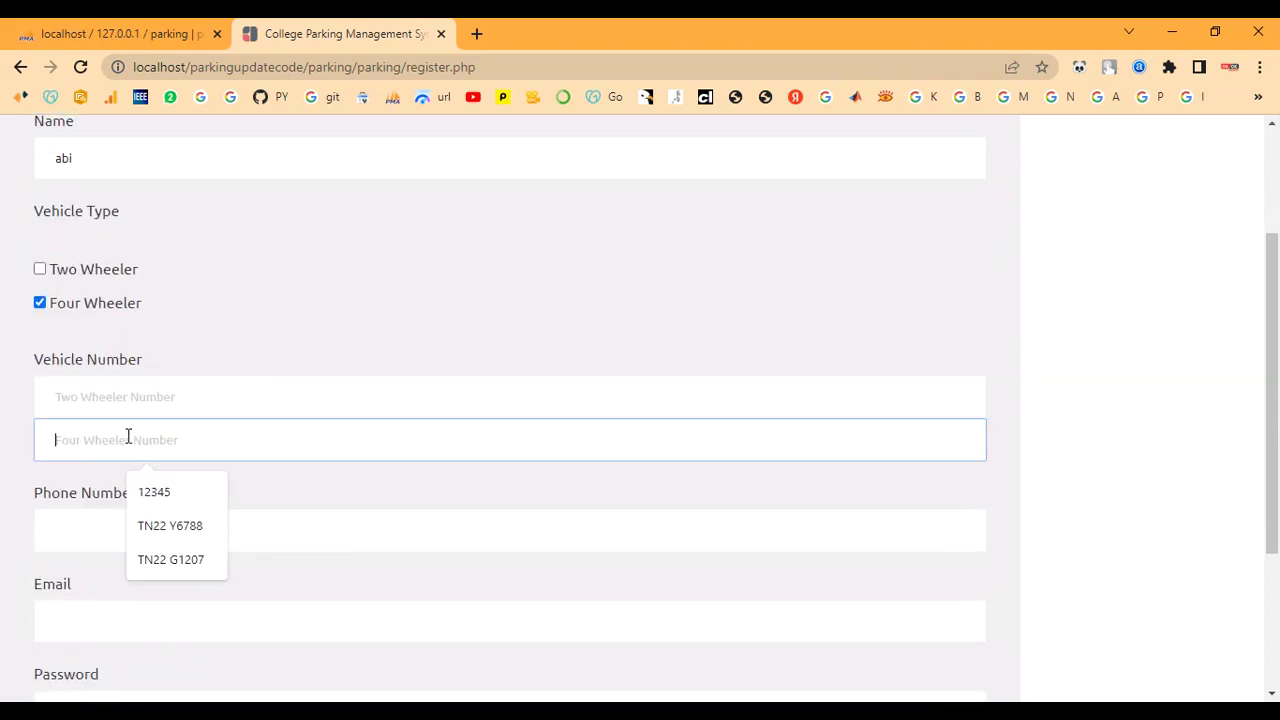
{"action": "type", "text": "TN"}
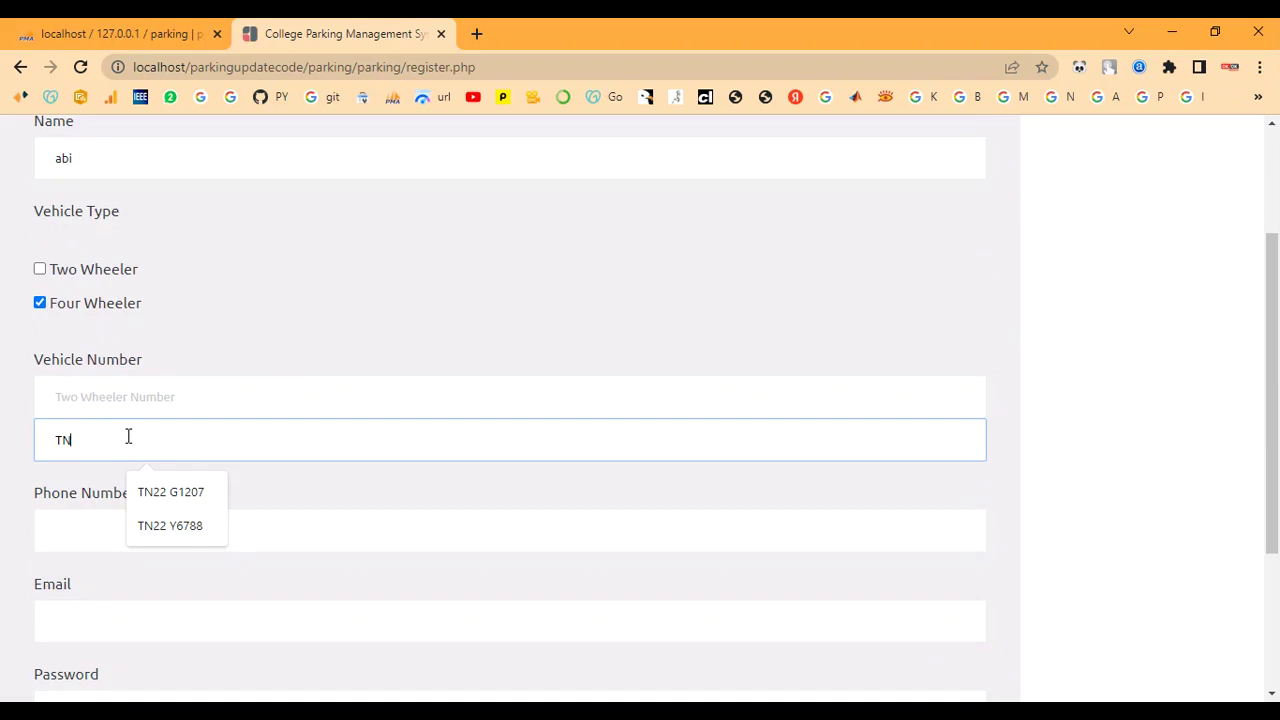
{"action": "type", "text": "4"}
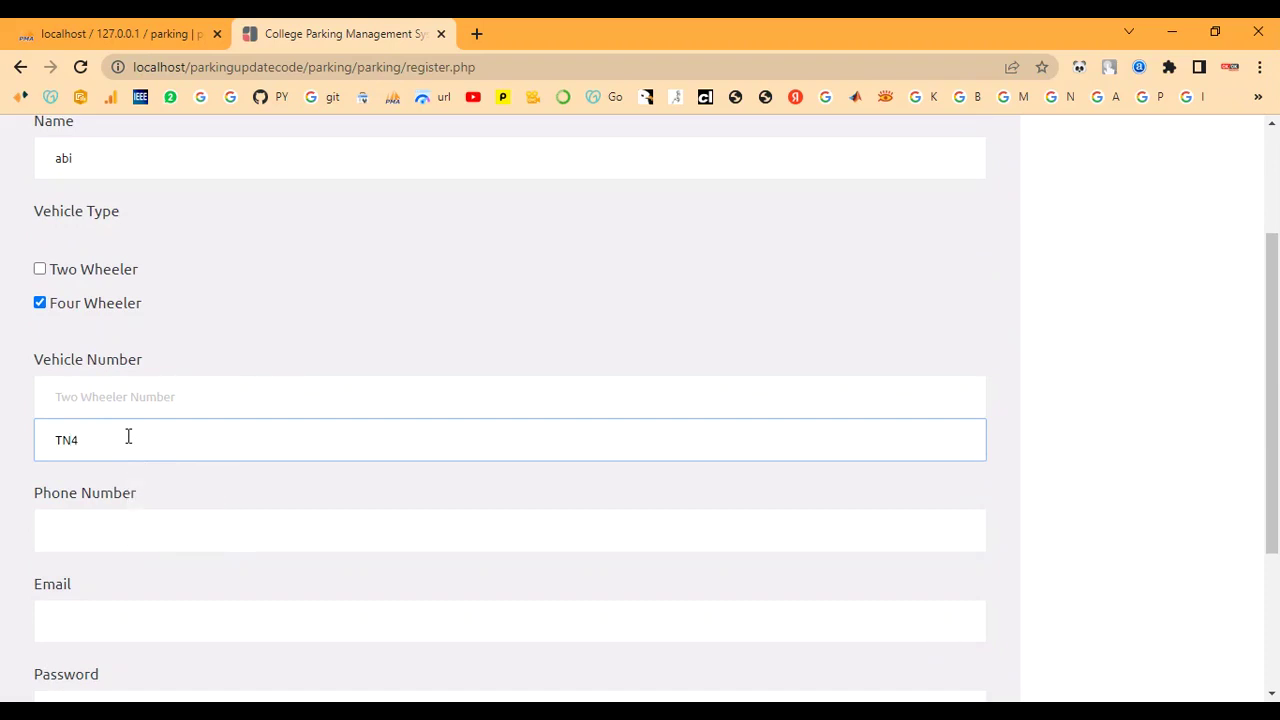
{"action": "type", "text": "0 C"}
{"action": "type", "text": "12"}
{"action": "type", "text": "07"}
Fill in the user's phone number and e-mail address
{"action": "left_click", "coordinate": [114, 523]}
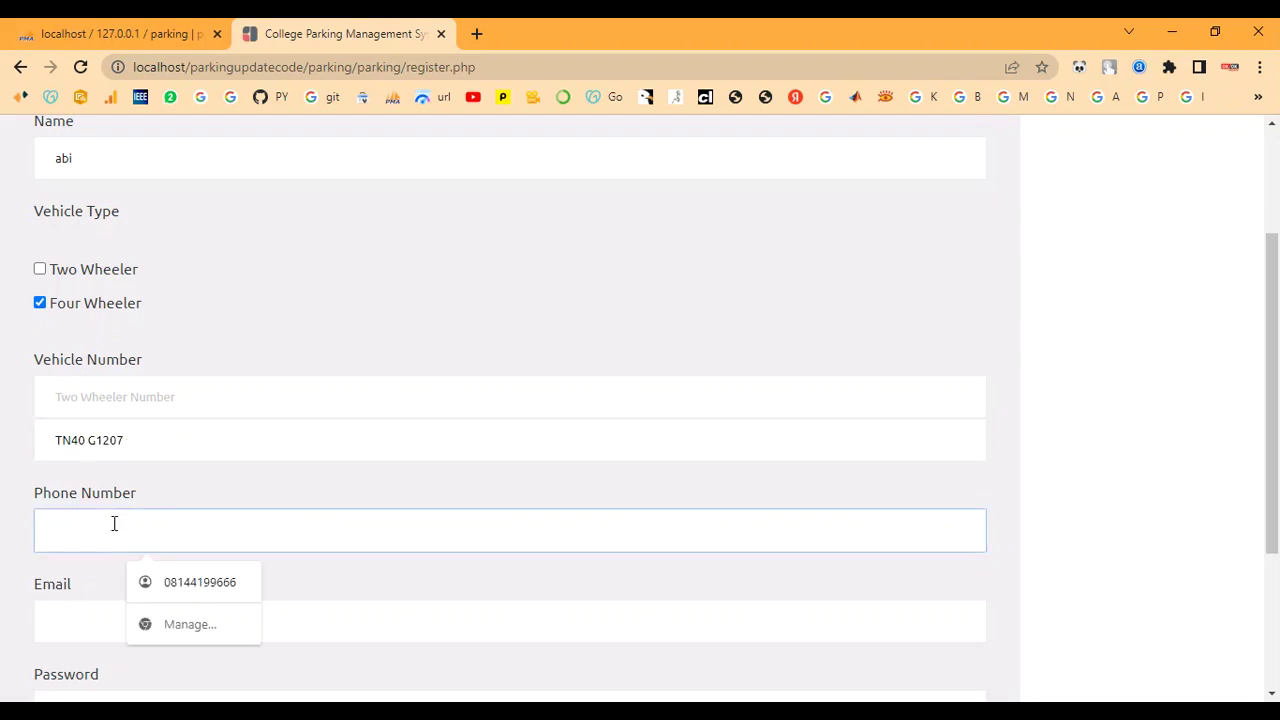
{"action": "type", "text": "7890"}
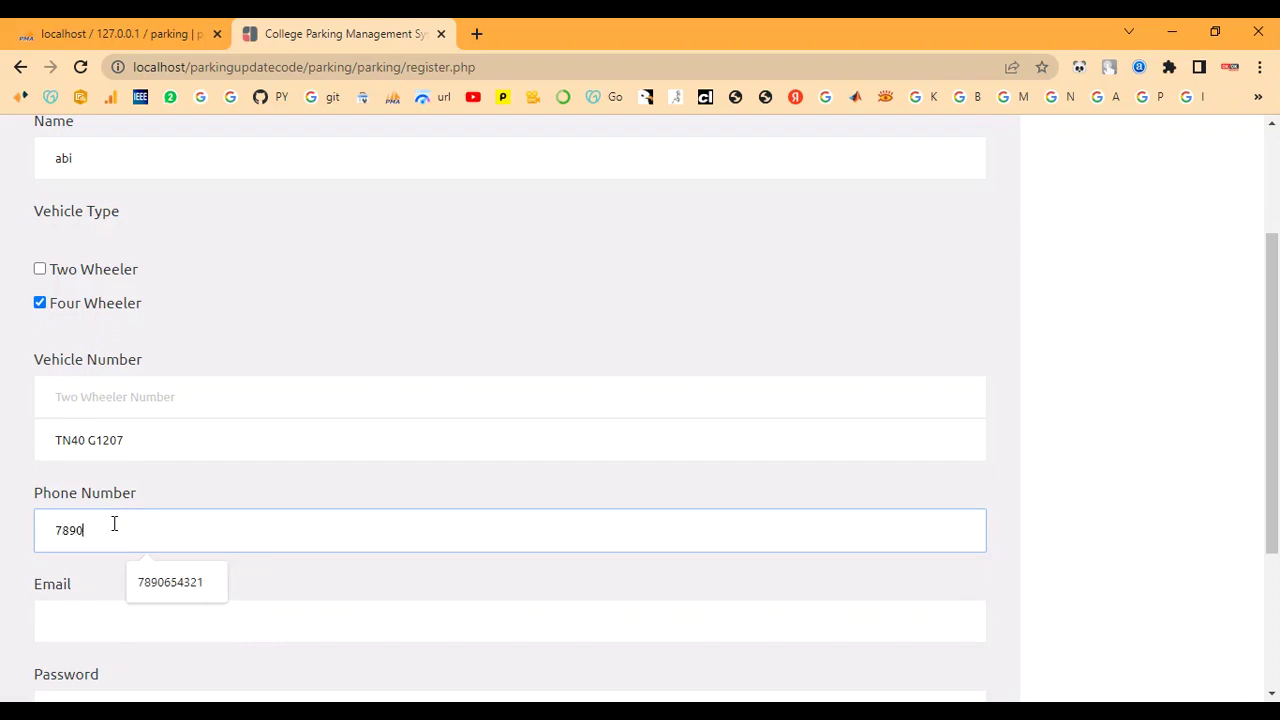
{"action": "type", "text": "654321"}
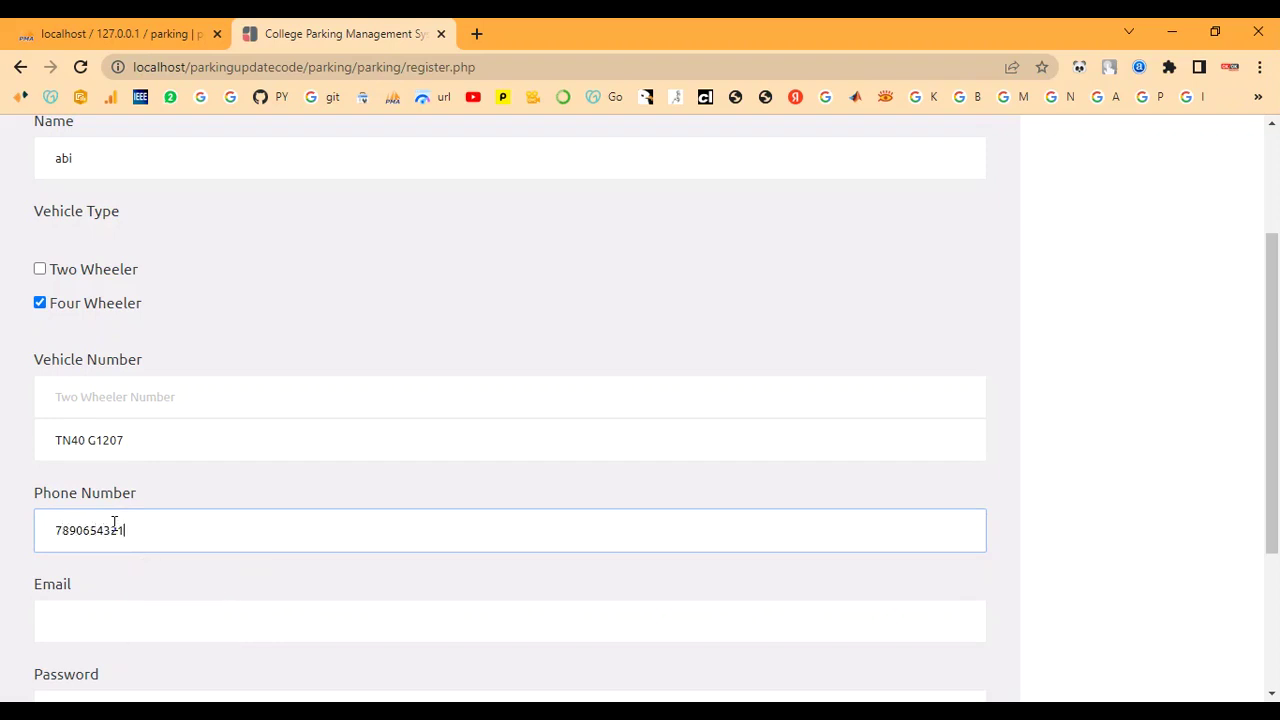
{"action": "left_click", "coordinate": [134, 623]}
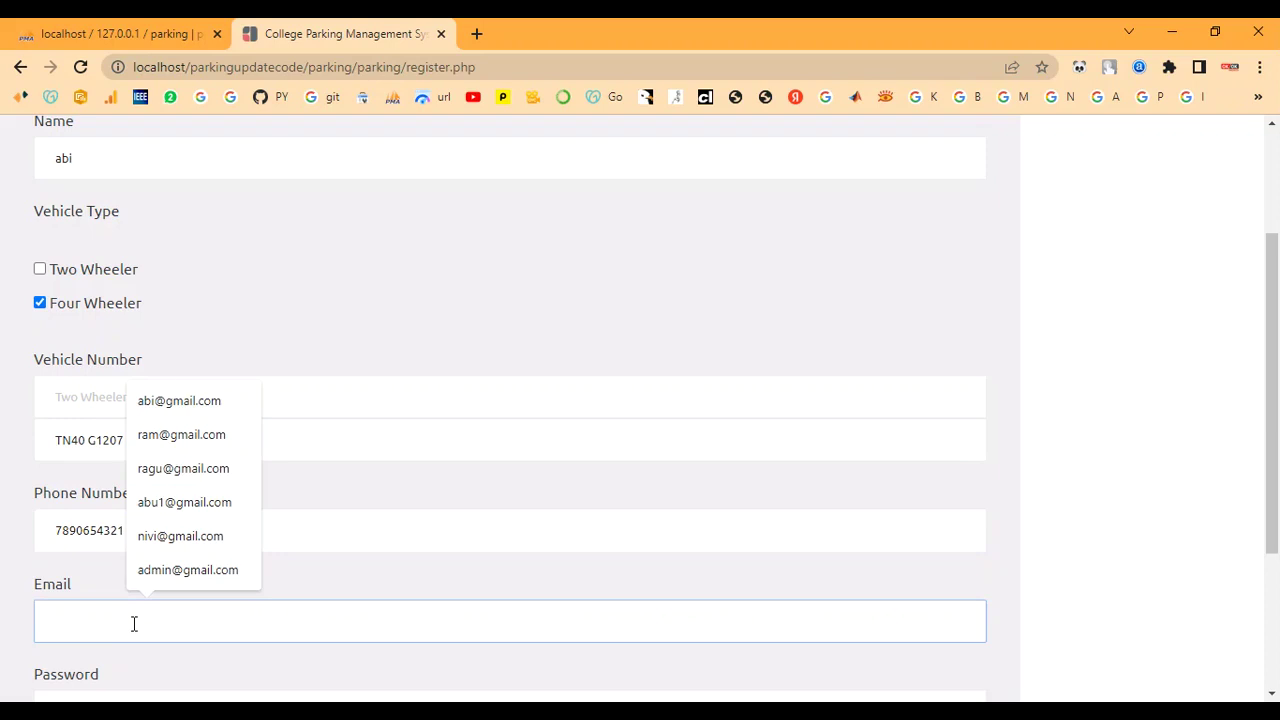
{"action": "type", "text": "ABI"}
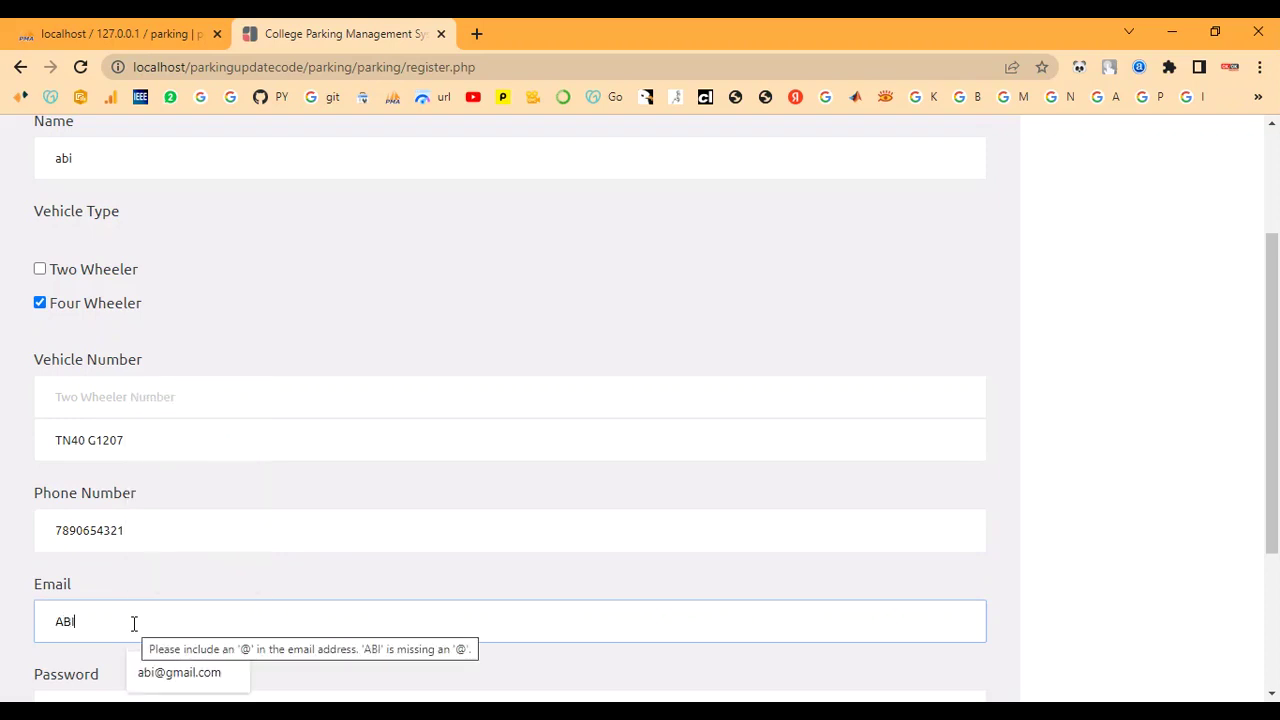
{"action": "key", "text": "BackSpace"}
{"action": "key", "text": "BackSpace"}
{"action": "key", "text": "BackSpace"}
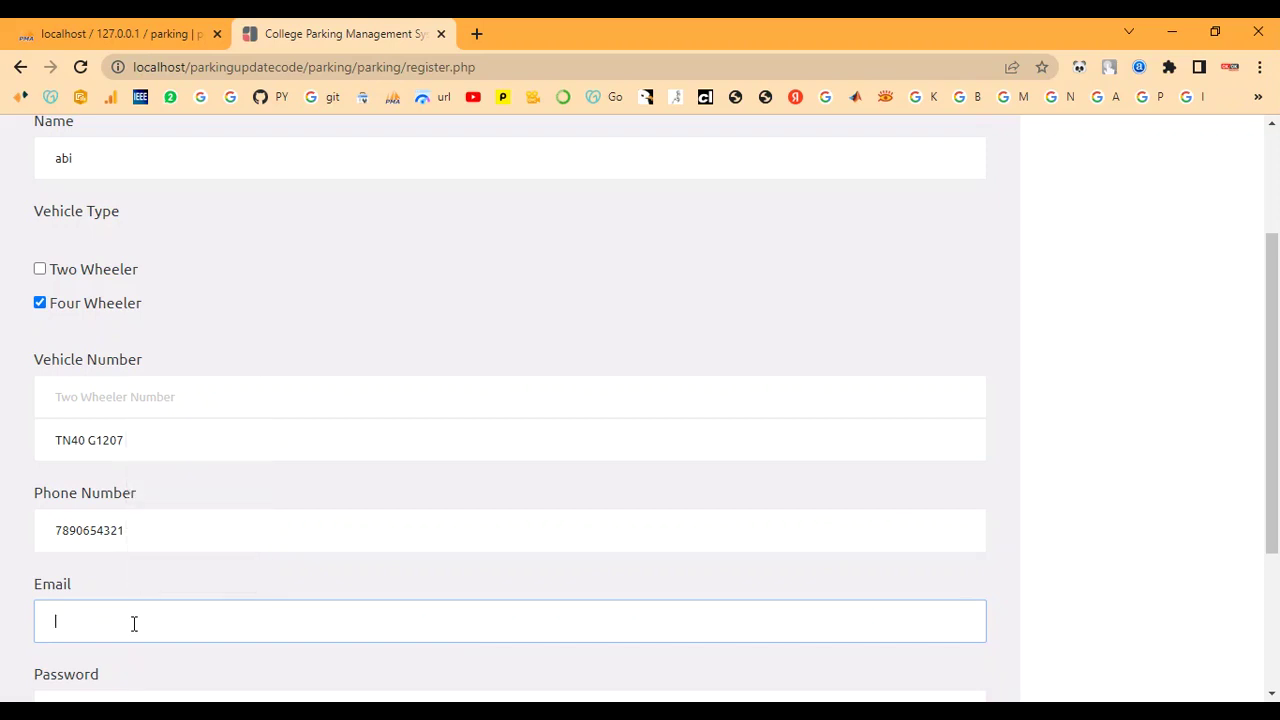
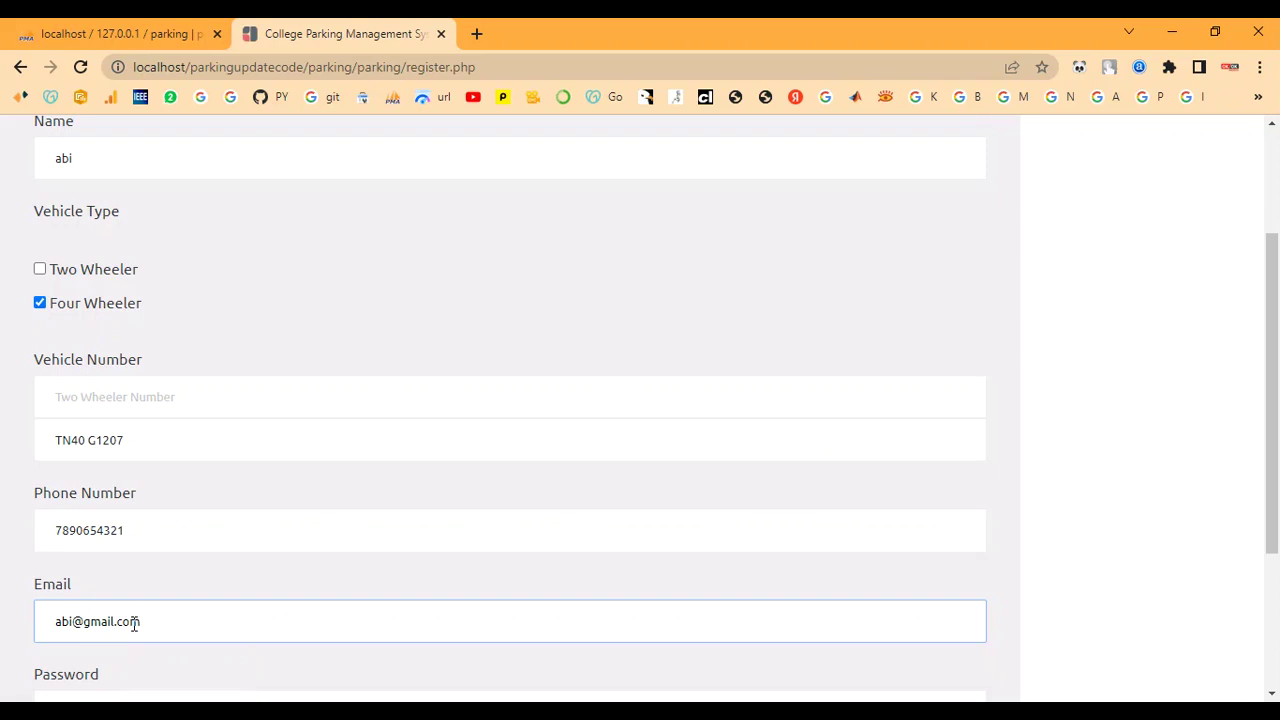
{"action": "scroll", "coordinate": [134, 626], "scroll_direction": "down", "scroll_amount": 2}
Enter and repeat the account password, then submit the sign-up form
{"action": "left_click", "coordinate": [106, 523]}
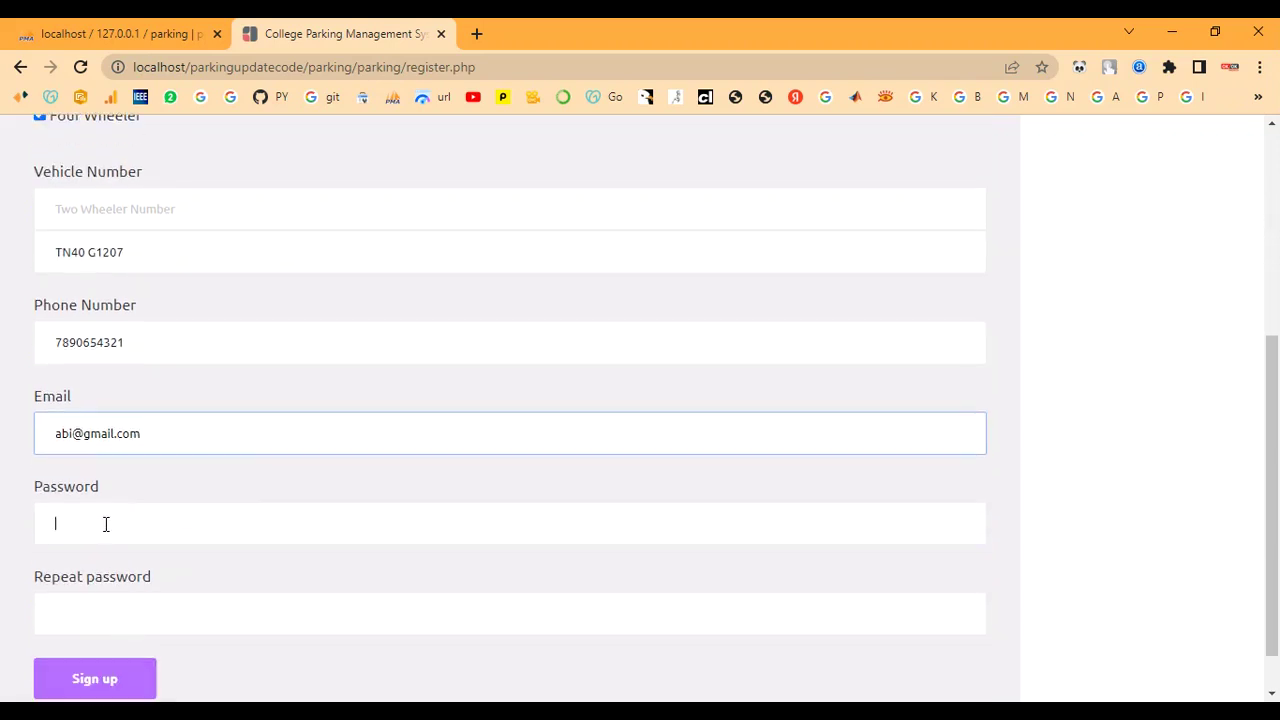
{"action": "type", "text": "12"}
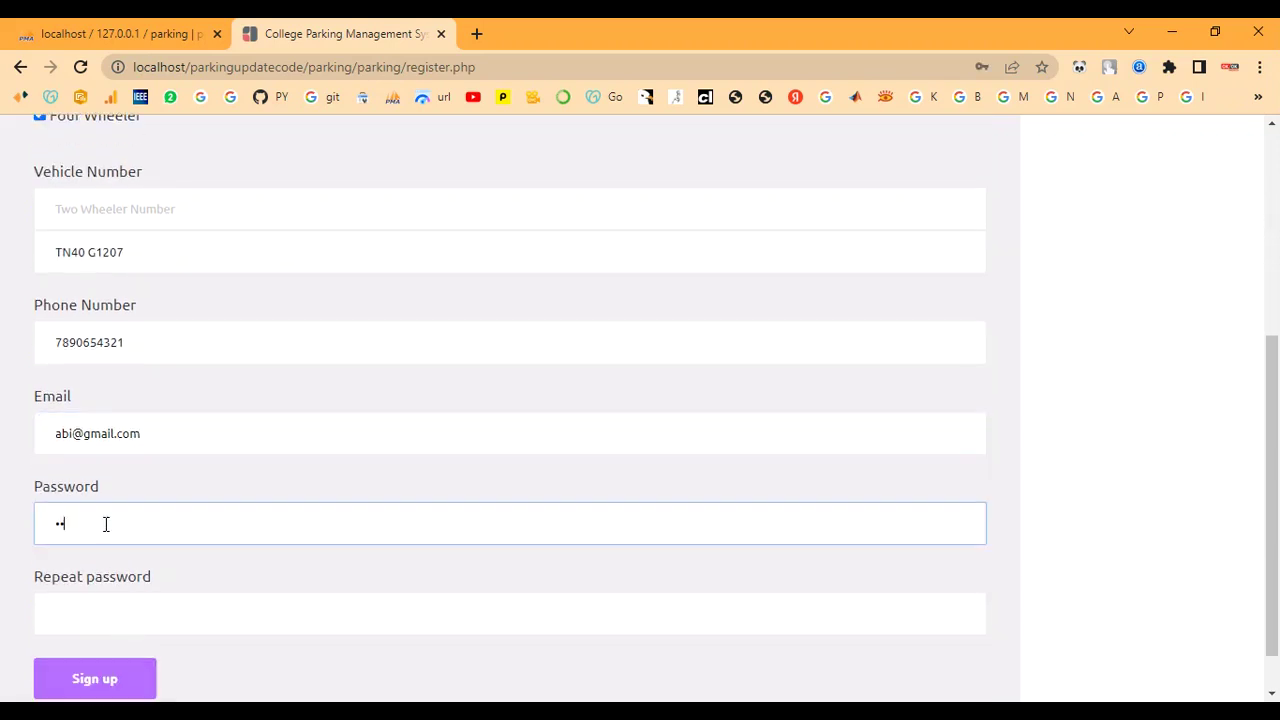
{"action": "key", "text": "BackSpace"}
{"action": "key", "text": "BackSpace"}
{"action": "type", "text": "12345678"}
{"action": "left_click", "coordinate": [106, 618]}
{"action": "type", "text": "123"}
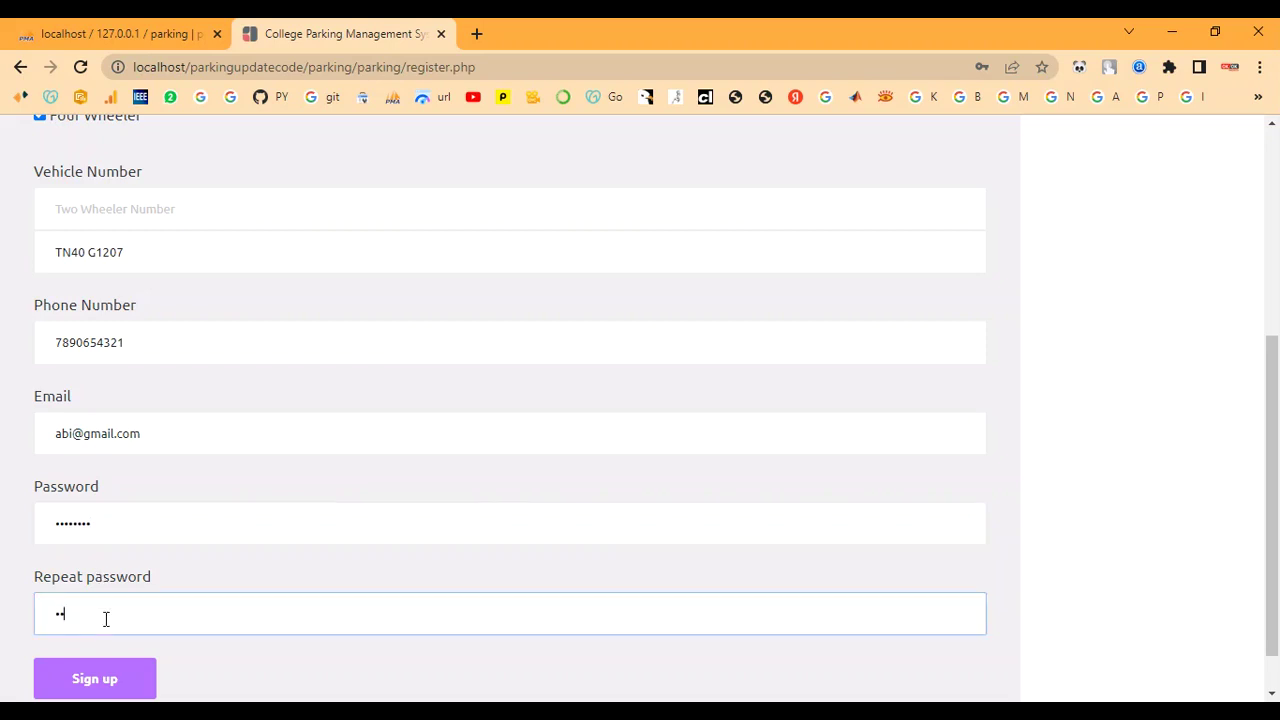
{"action": "type", "text": "45678"}
{"action": "left_click", "coordinate": [80, 679]}
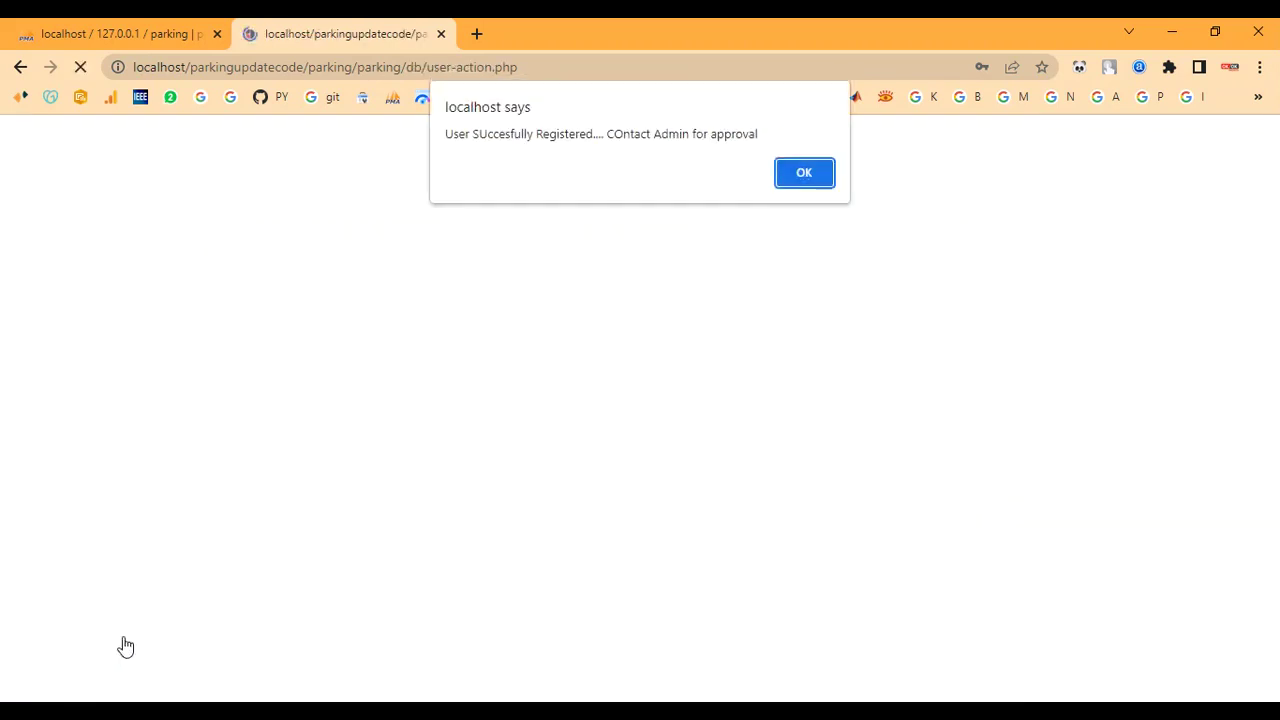
Dismiss the registration alert and sign in with the admin username and password
{"action": "left_click", "coordinate": [807, 183]}
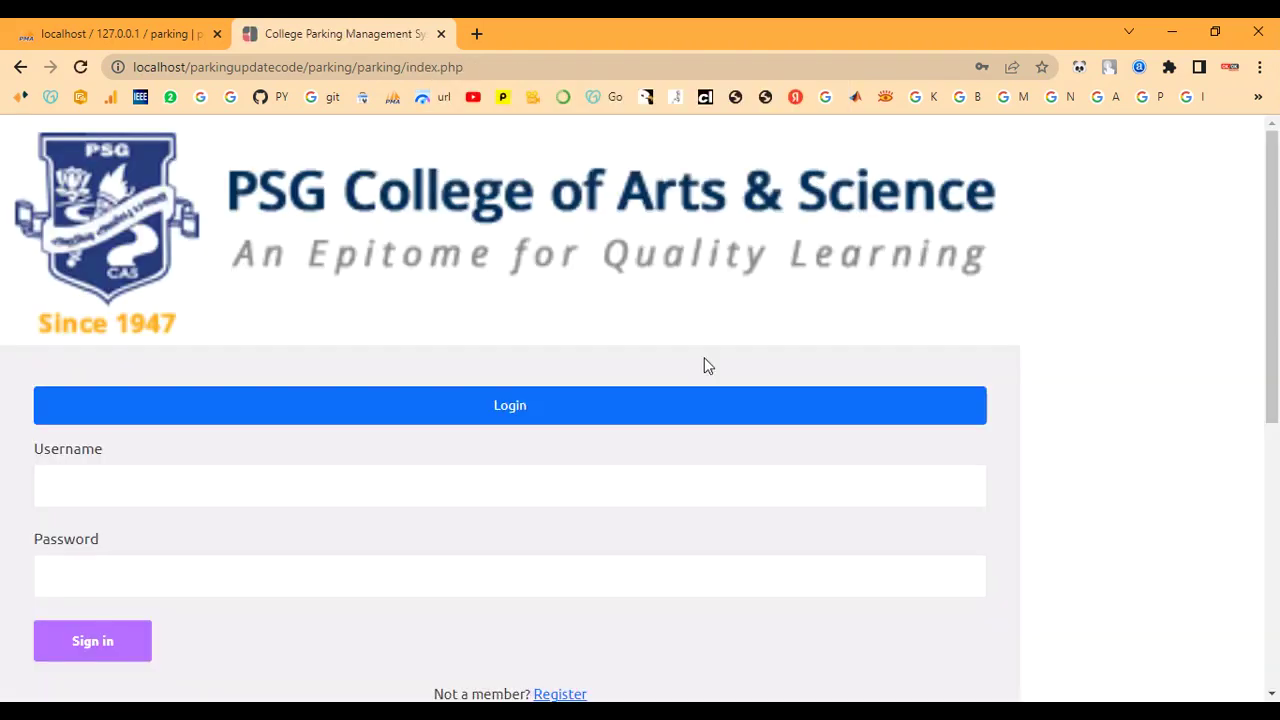
{"action": "left_click", "coordinate": [204, 486]}
{"action": "type", "text": "admin"}
{"action": "left_click", "coordinate": [136, 583]}
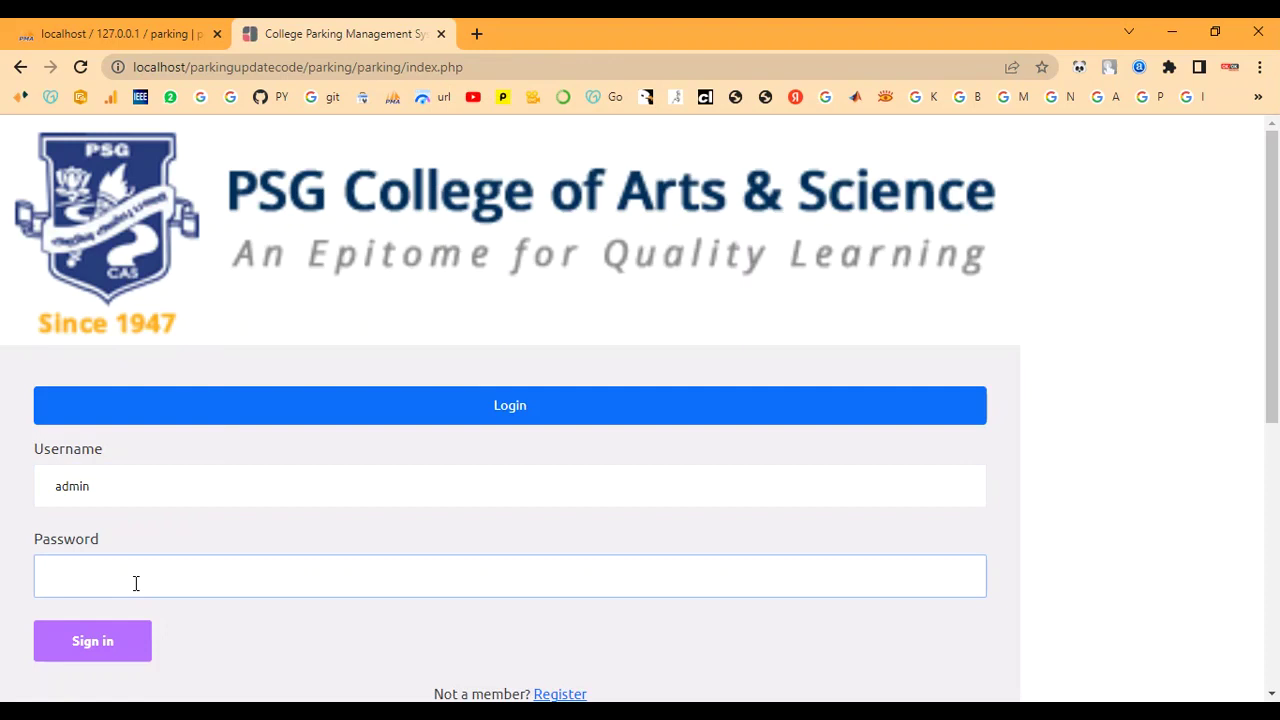
{"action": "type", "text": "admi"}
{"action": "left_click", "coordinate": [106, 642]}
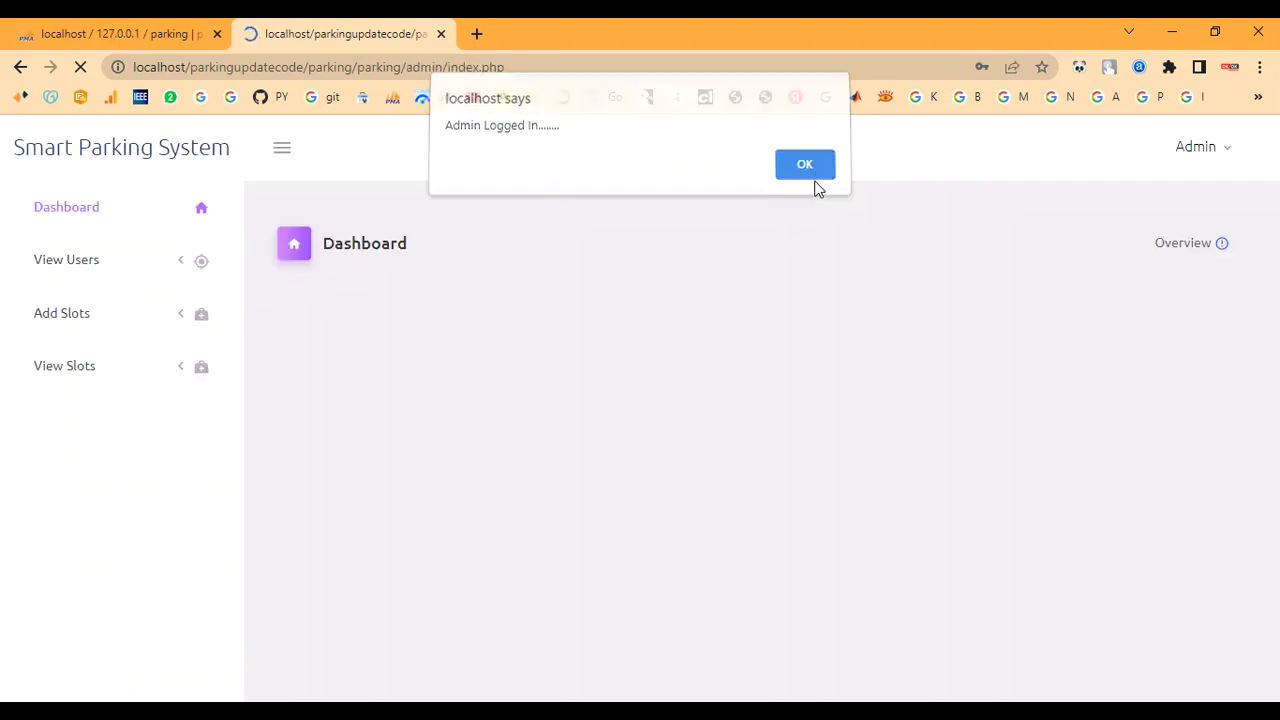
{"action": "left_click", "coordinate": [815, 180]}
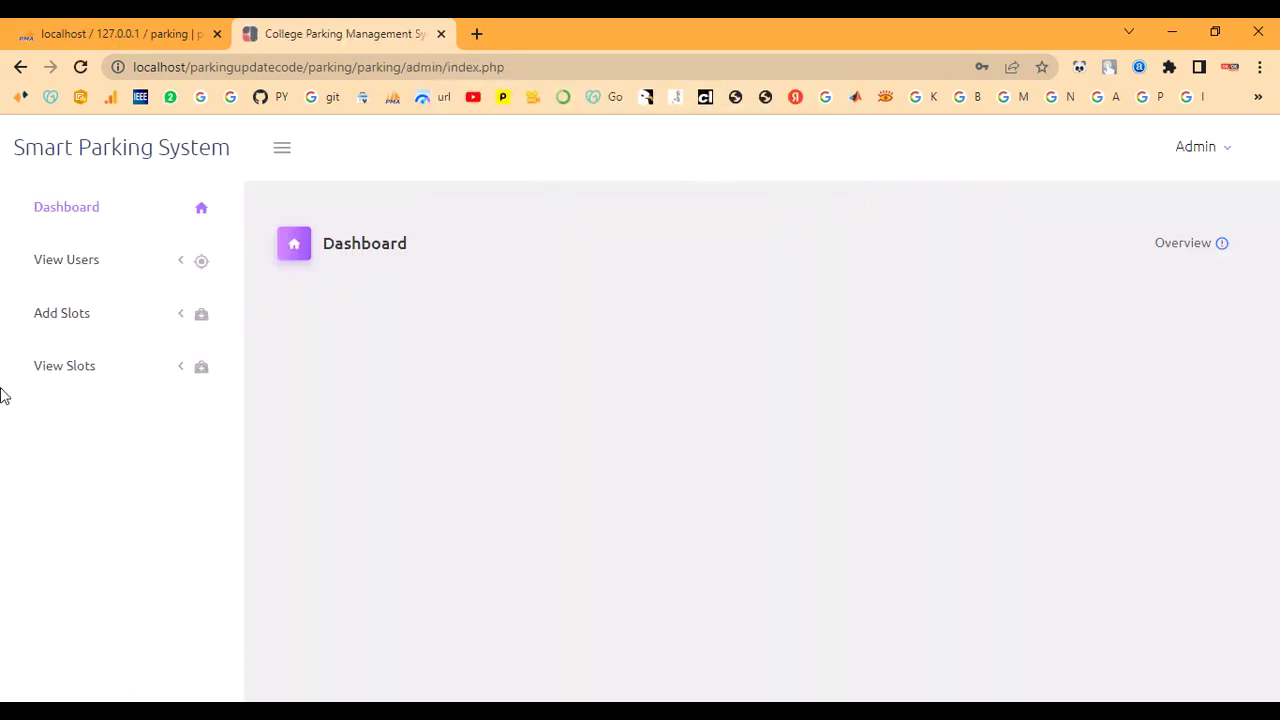
Approve the pending user from the Requested list and check them under All users
{"action": "left_click", "coordinate": [95, 260]}
{"action": "left_click", "coordinate": [63, 341]}
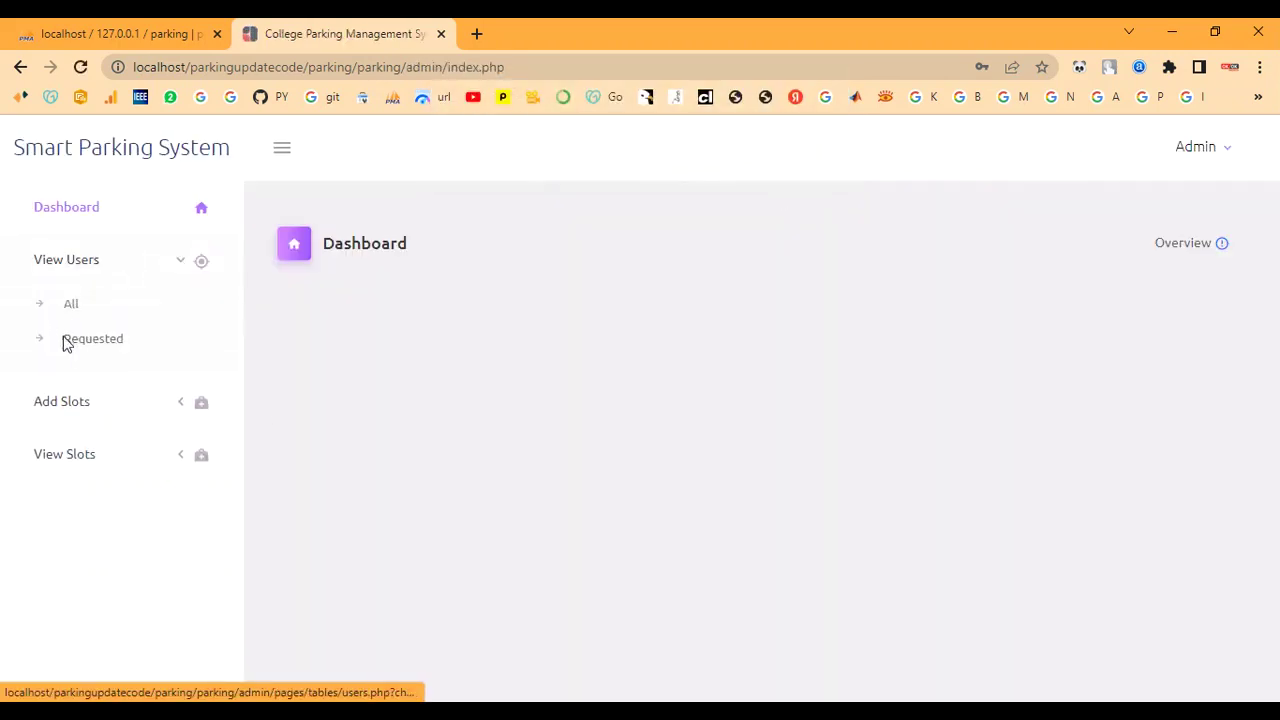
{"action": "double_click", "coordinate": [466, 390]}
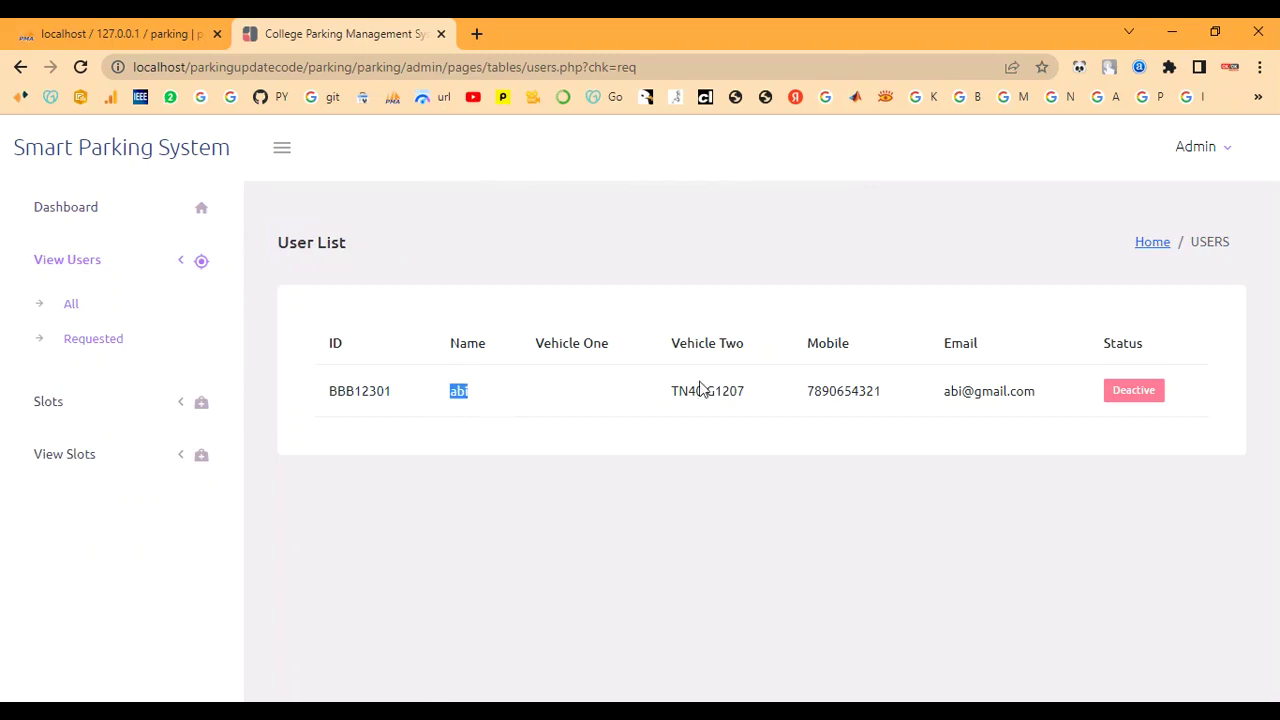
{"action": "left_click", "coordinate": [1122, 398]}
{"action": "left_click", "coordinate": [82, 302]}
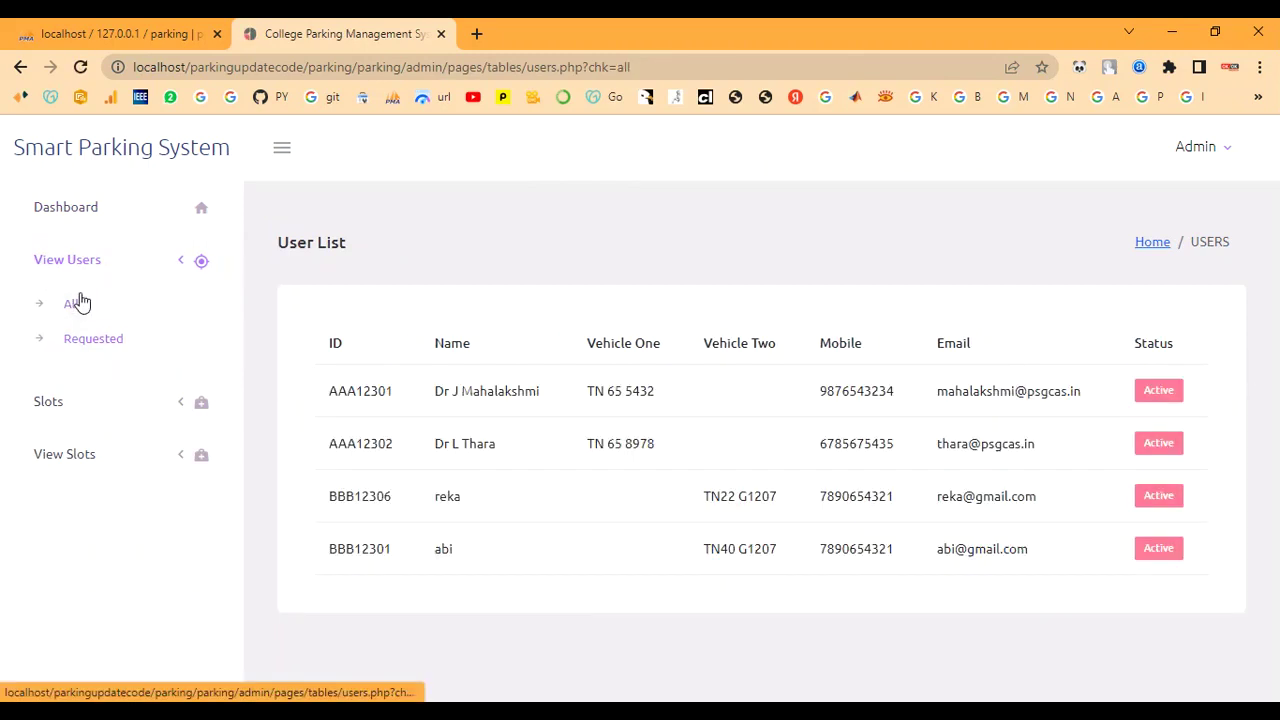
{"action": "double_click", "coordinate": [442, 548]}
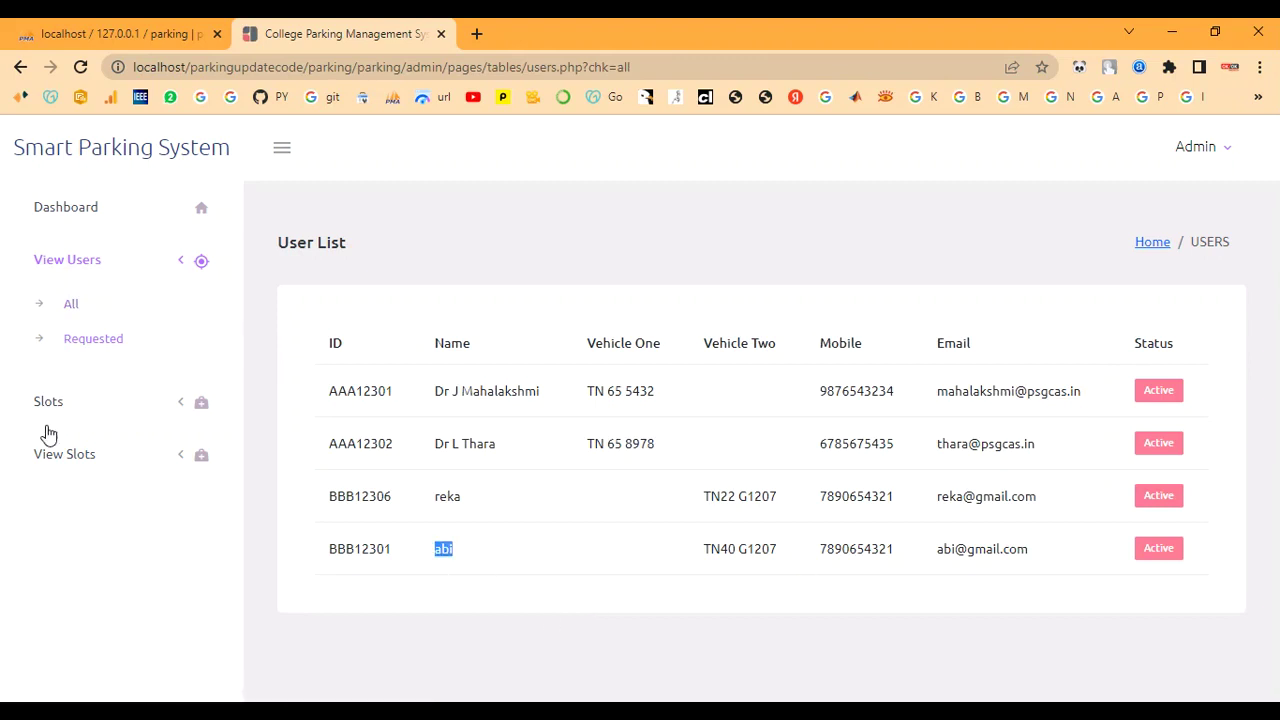
Open the Slots > Add Block form, ready for a block name
{"action": "left_click", "coordinate": [57, 405]}
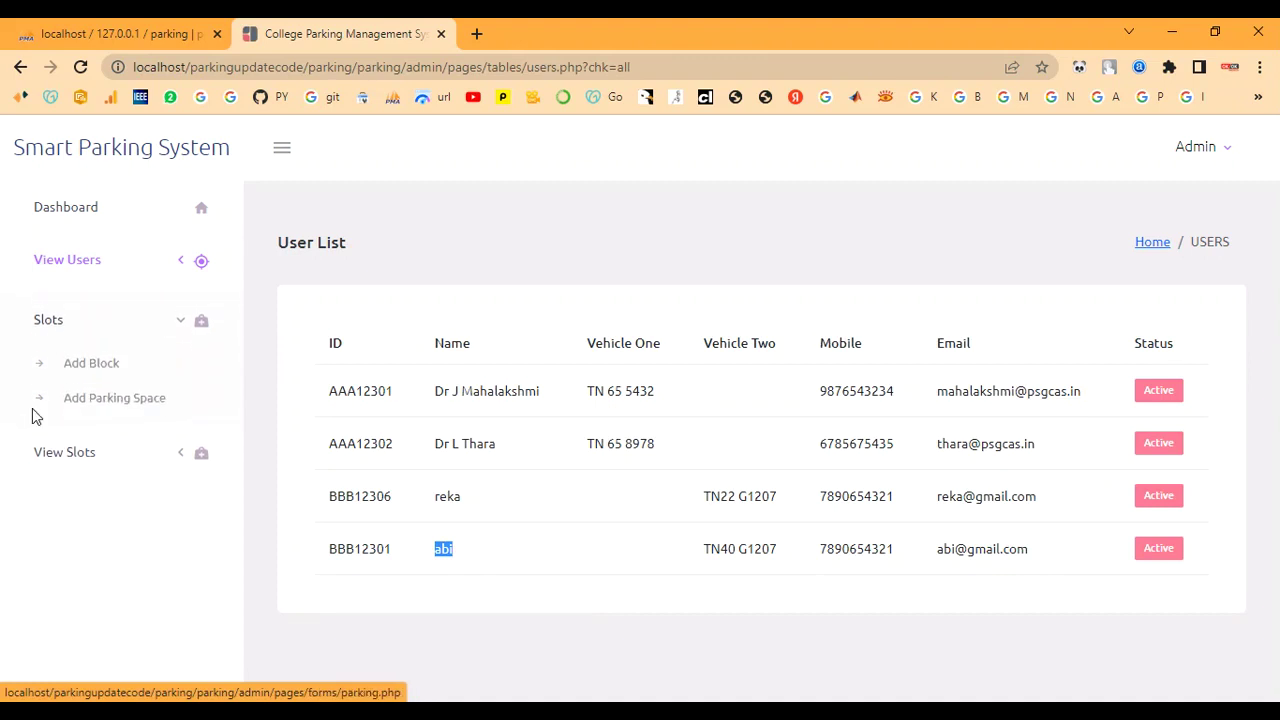
{"action": "left_click", "coordinate": [79, 362]}
{"action": "left_click", "coordinate": [431, 349]}
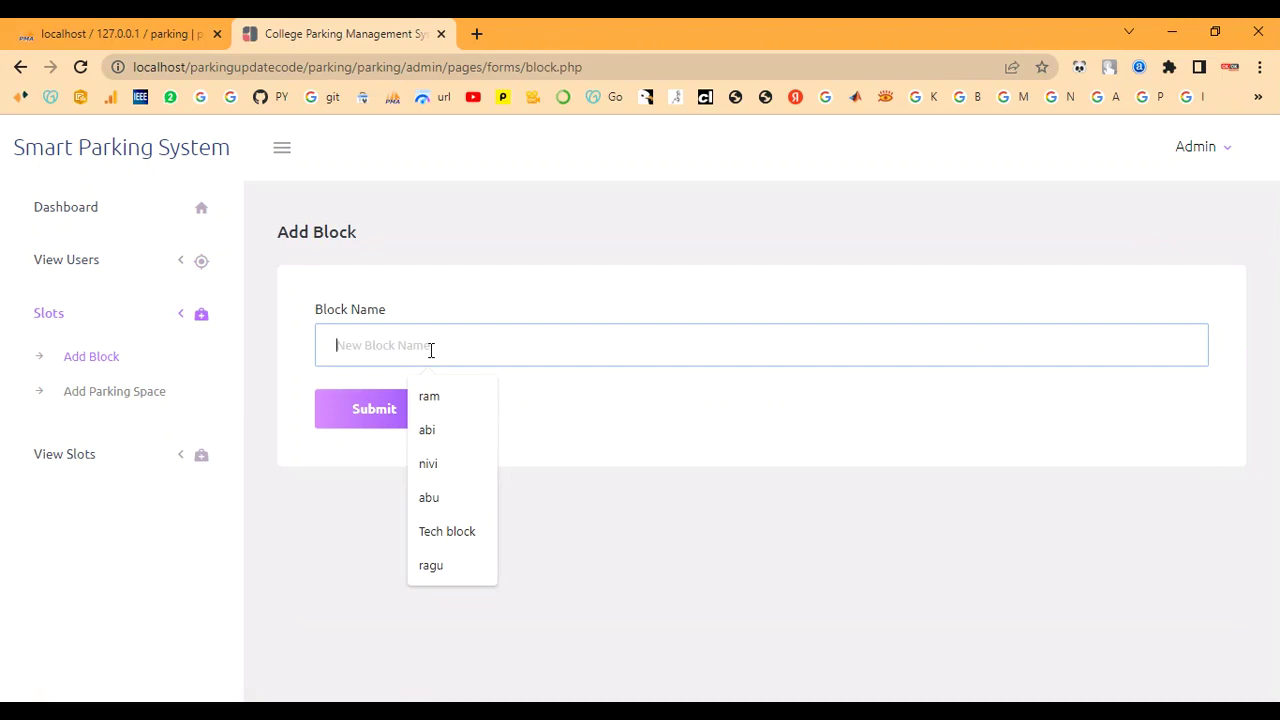
Submit a new block named 'Electric Block'
{"action": "type", "text": "e"}
{"action": "key", "text": "BackSpace"}
{"action": "type", "text": "Electric"}
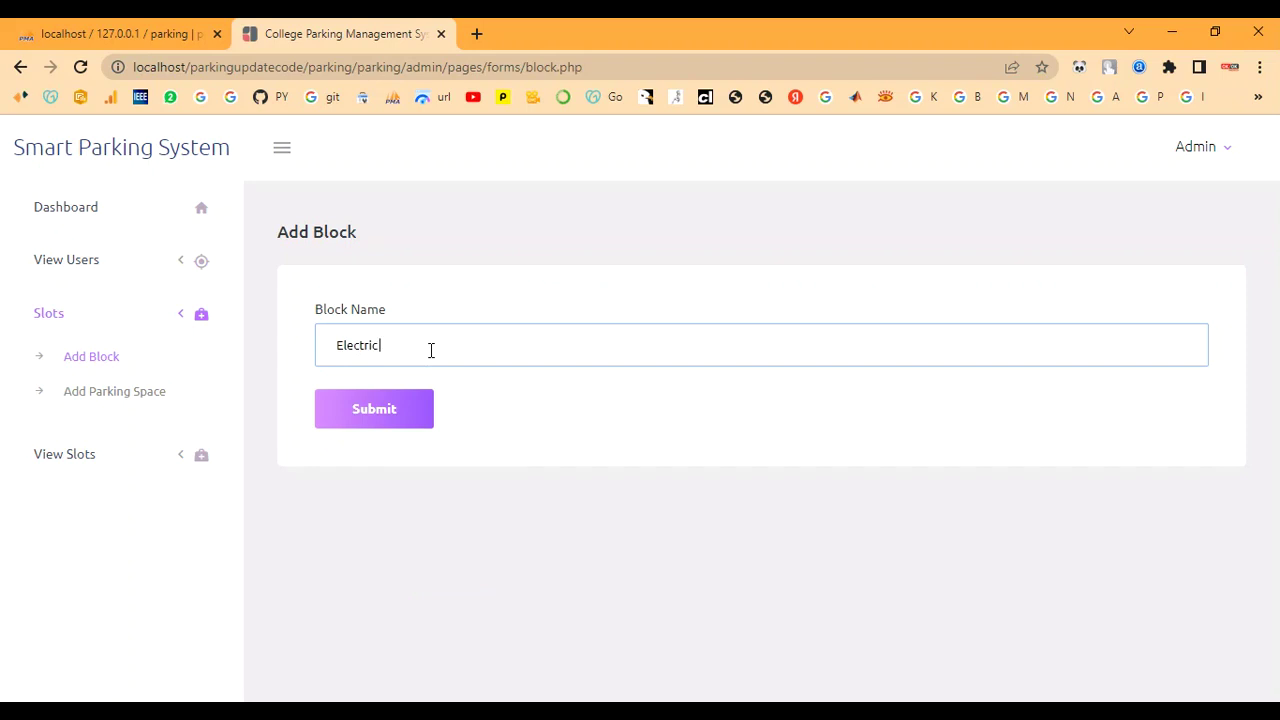
{"action": "type", "text": " b"}
{"action": "key", "text": "BackSpace"}
{"action": "key", "text": "BackSpace"}
{"action": "type", "text": "Block"}
{"action": "left_click", "coordinate": [390, 422]}
Add parking space row G with capacity 7 to Electric Block
{"action": "left_click", "coordinate": [119, 410]}
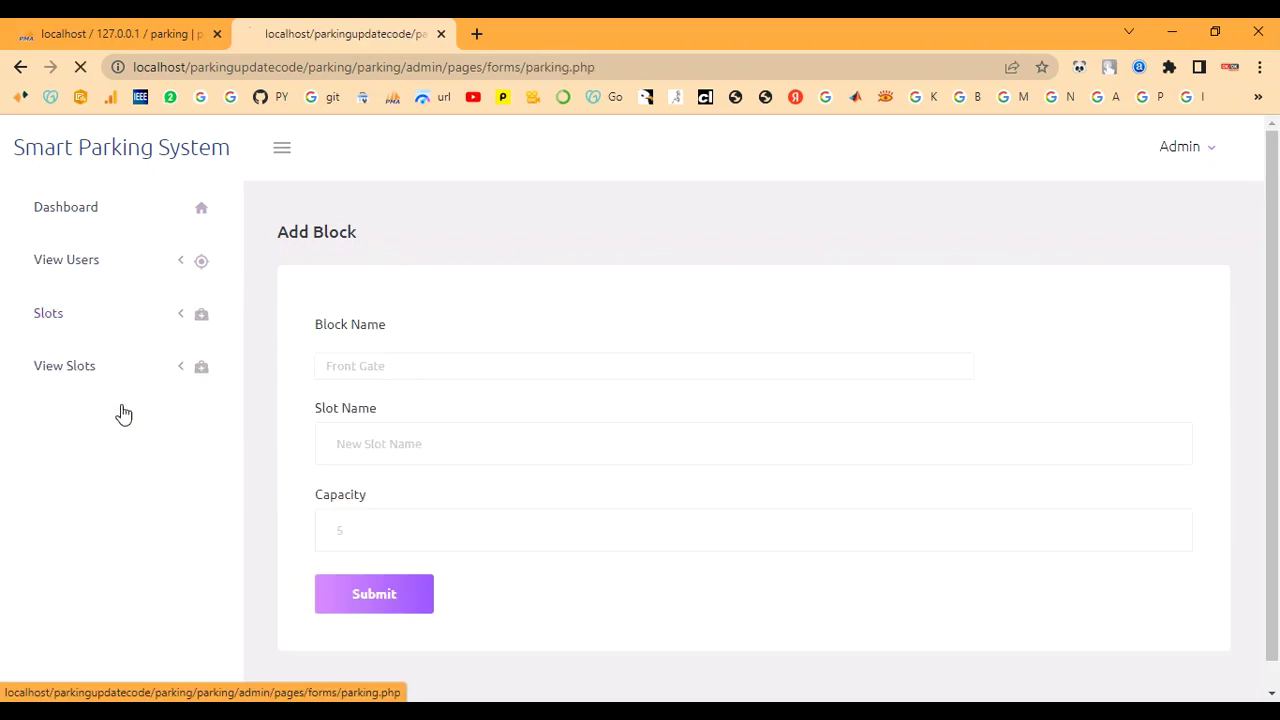
{"action": "left_click", "coordinate": [374, 370]}
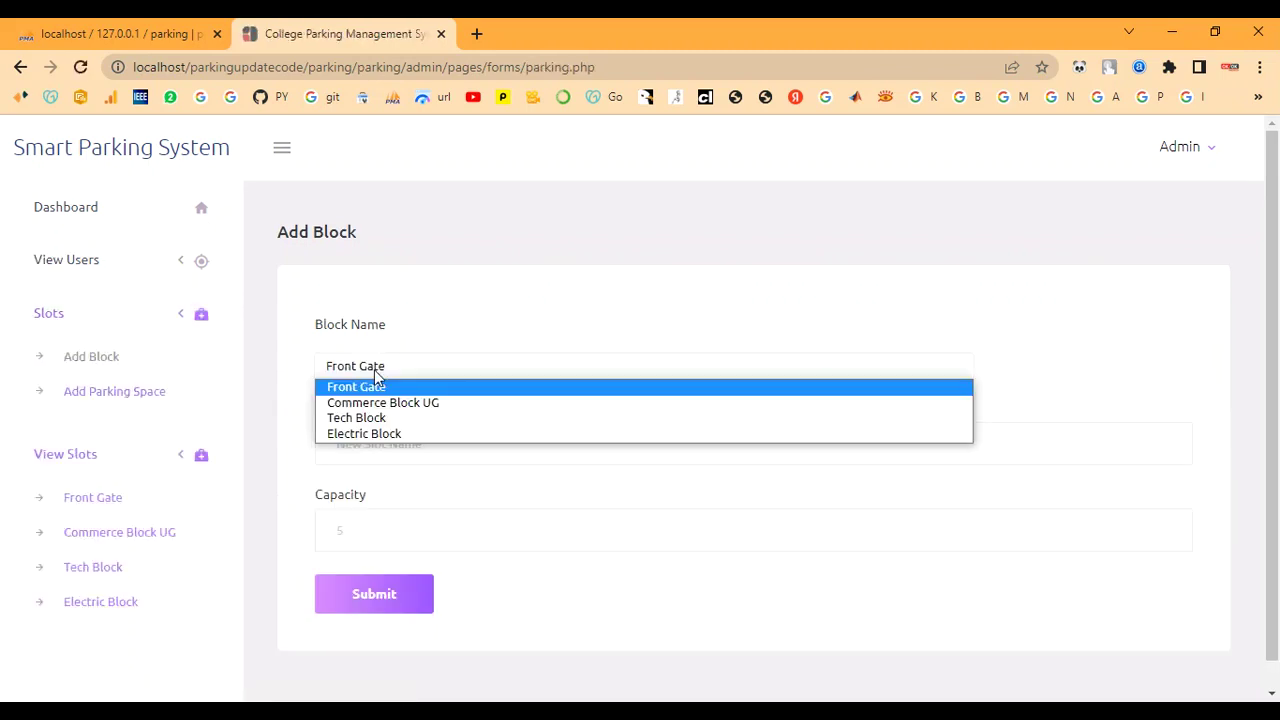
{"action": "left_click", "coordinate": [368, 434]}
{"action": "left_click", "coordinate": [365, 444]}
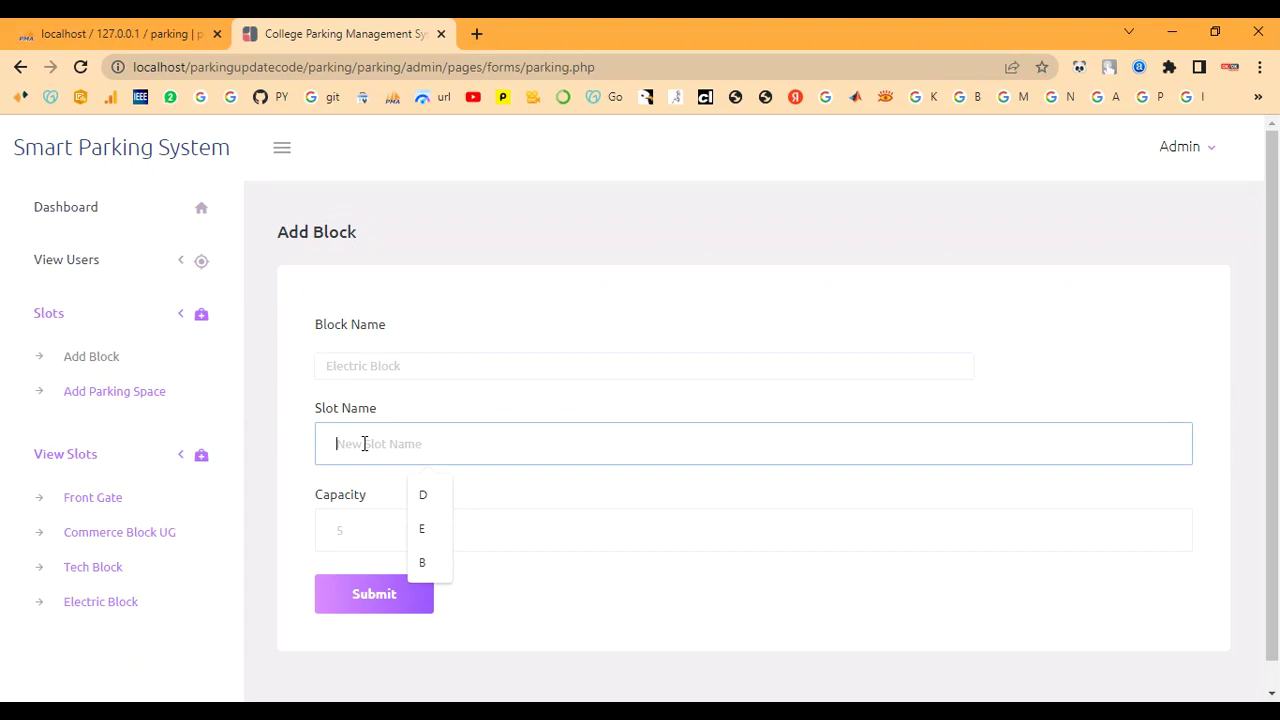
{"action": "type", "text": "g"}
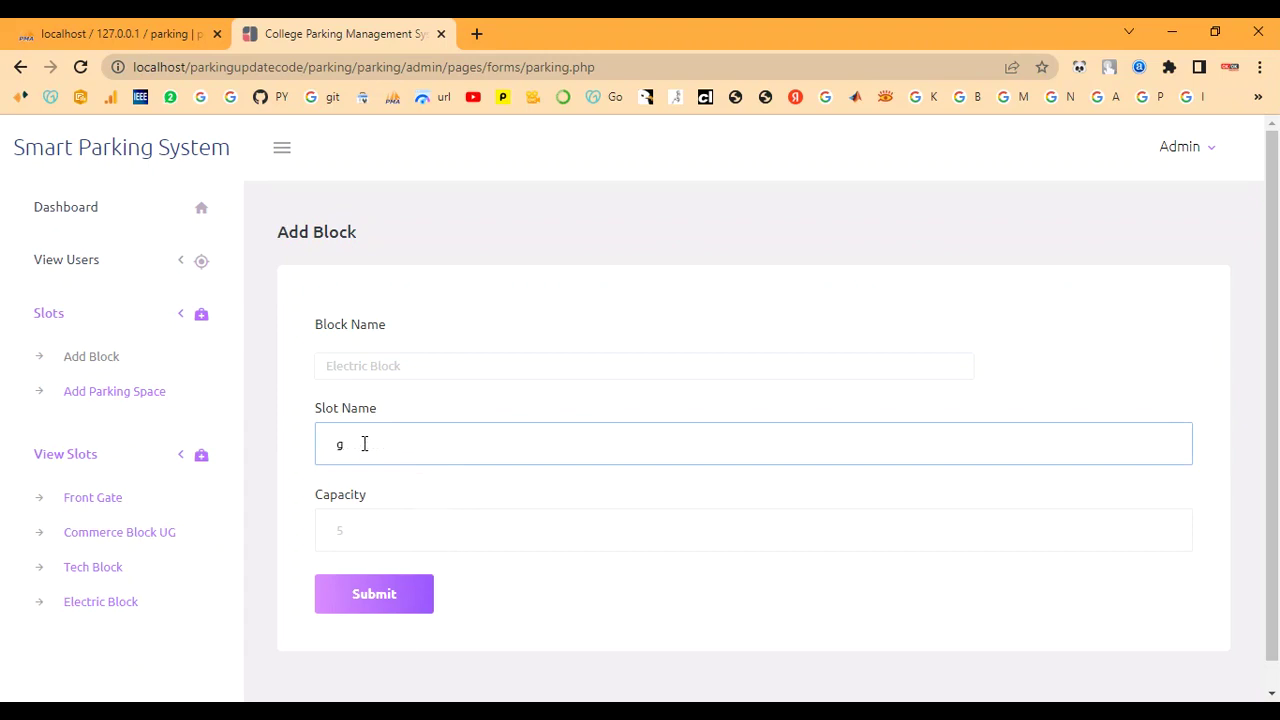
{"action": "key", "text": "BackSpace"}
{"action": "type", "text": "d"}
{"action": "left_click", "coordinate": [351, 534]}
{"action": "type", "text": "7"}
{"action": "left_click", "coordinate": [370, 600]}
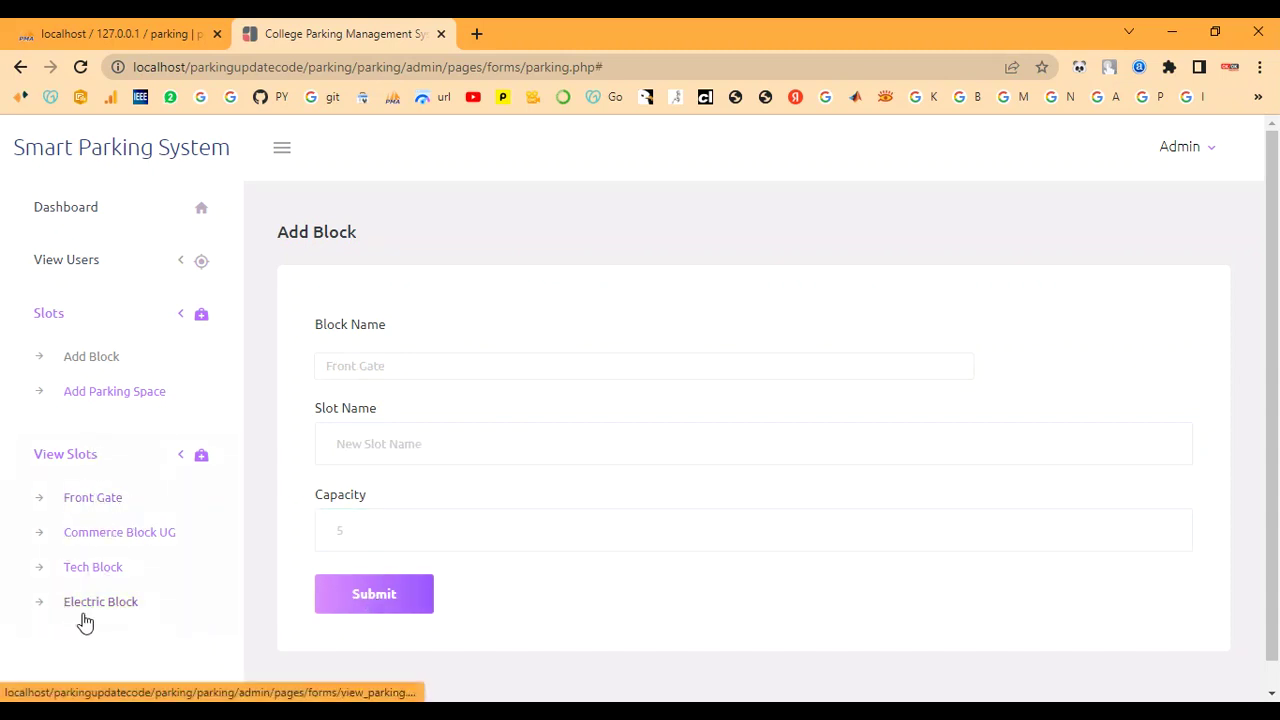
View the Electric Block's seven G slots, then sign out of the admin account
{"action": "left_click", "coordinate": [97, 604]}
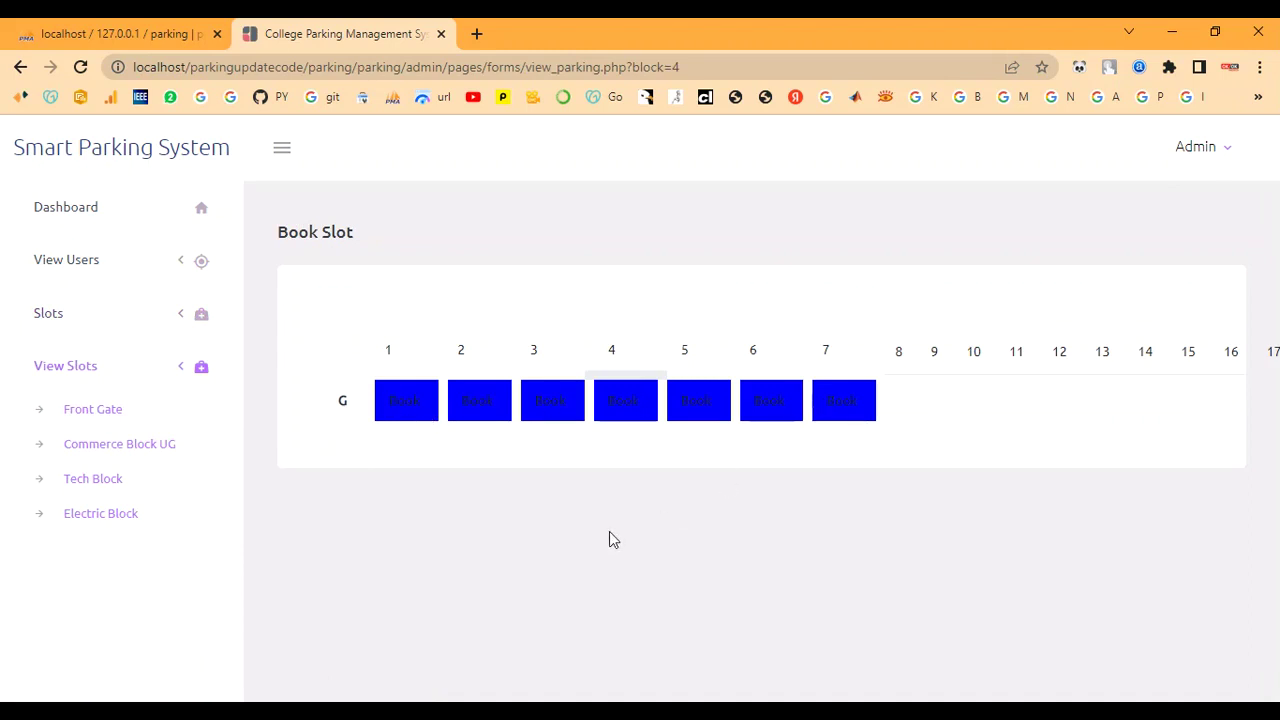
{"action": "left_click", "coordinate": [1195, 148]}
{"action": "left_click", "coordinate": [1194, 228]}
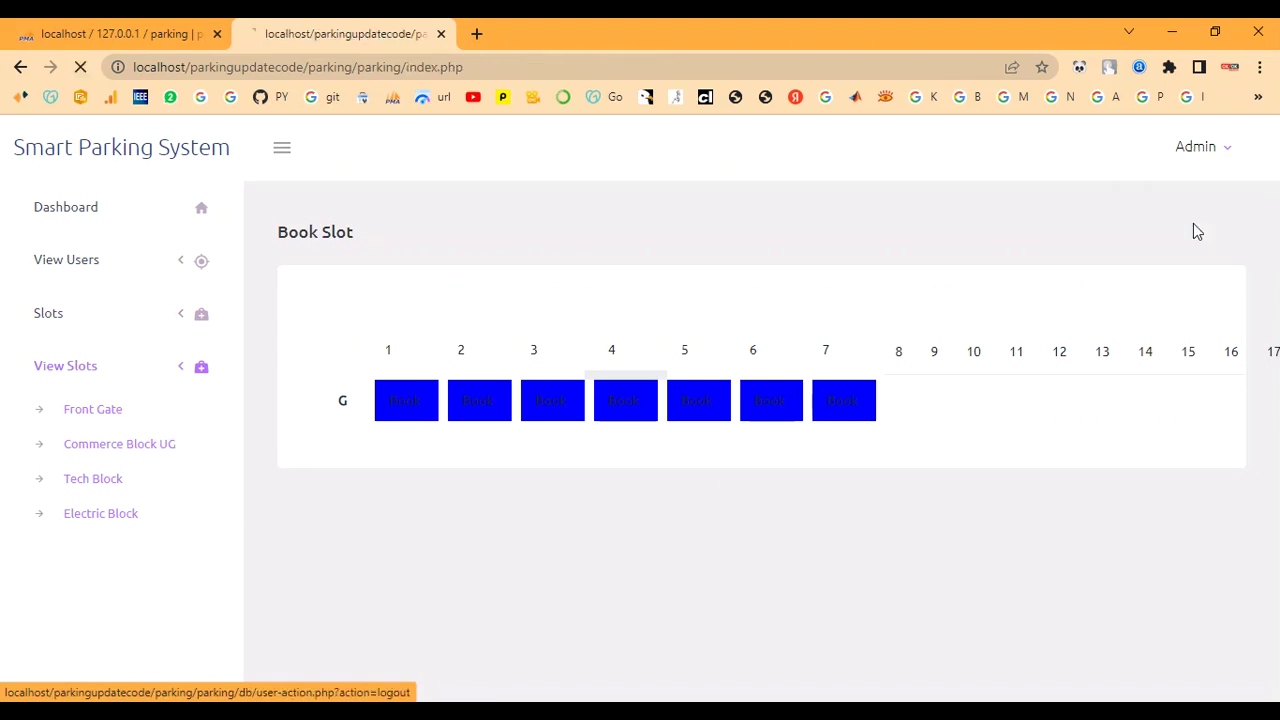
Sign in with the new user's staff ID and password
{"action": "left_click", "coordinate": [89, 490]}
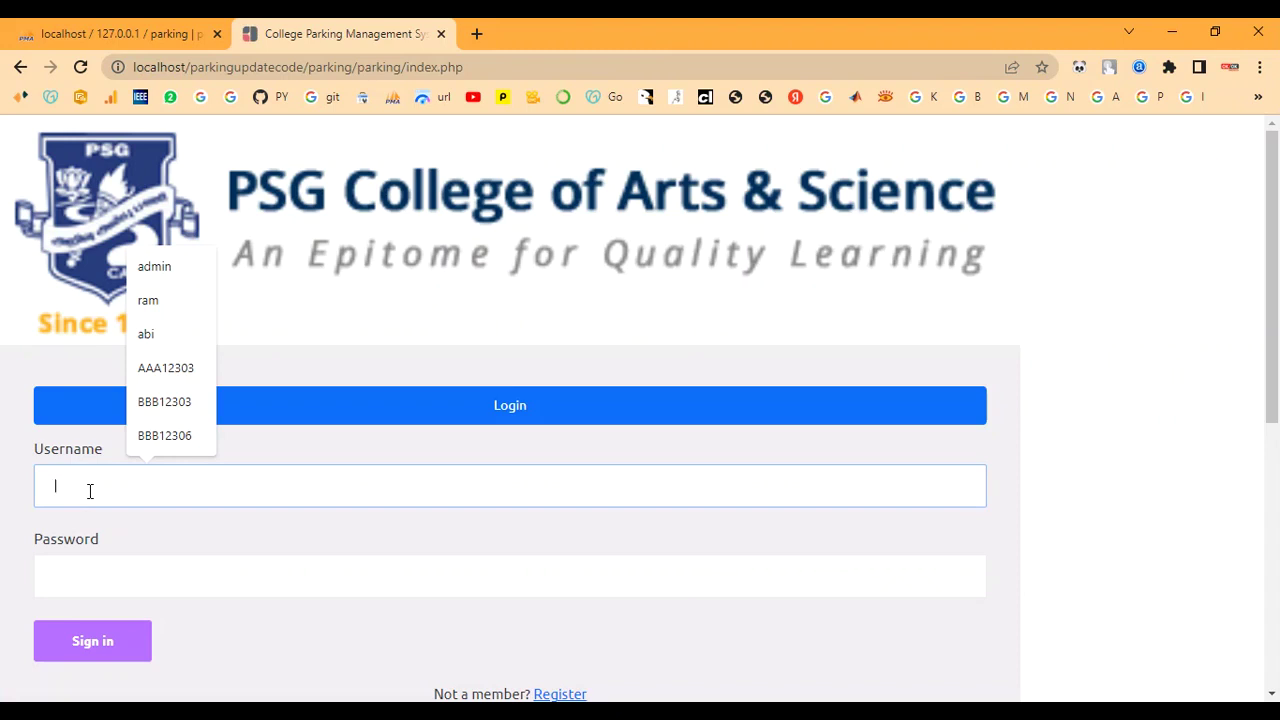
{"action": "type", "text": "BBB"}
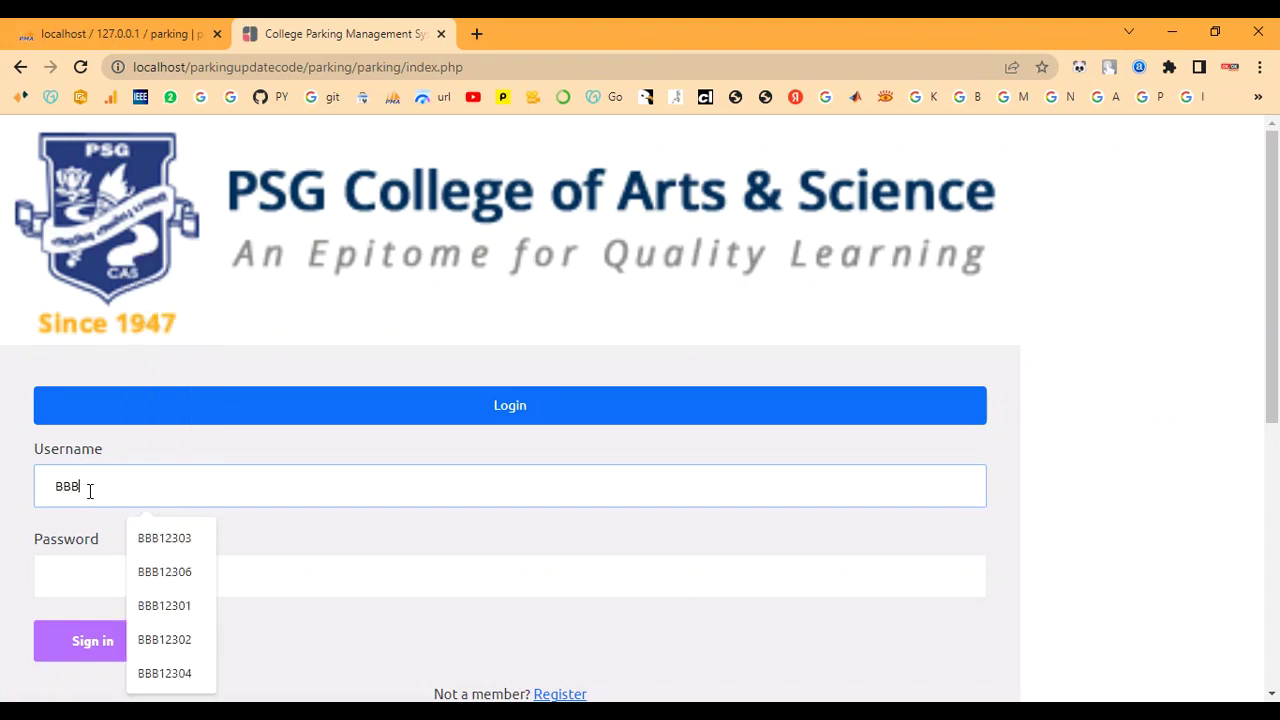
{"action": "type", "text": "12301"}
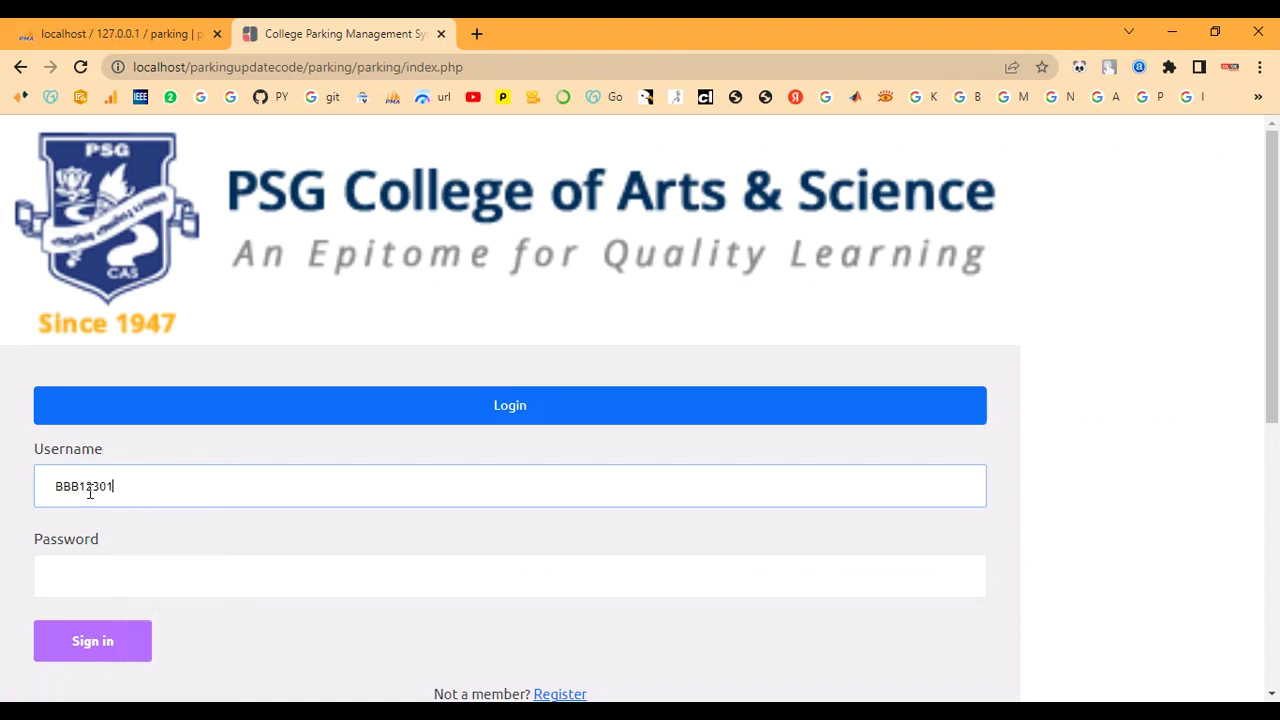
{"action": "left_click", "coordinate": [103, 591]}
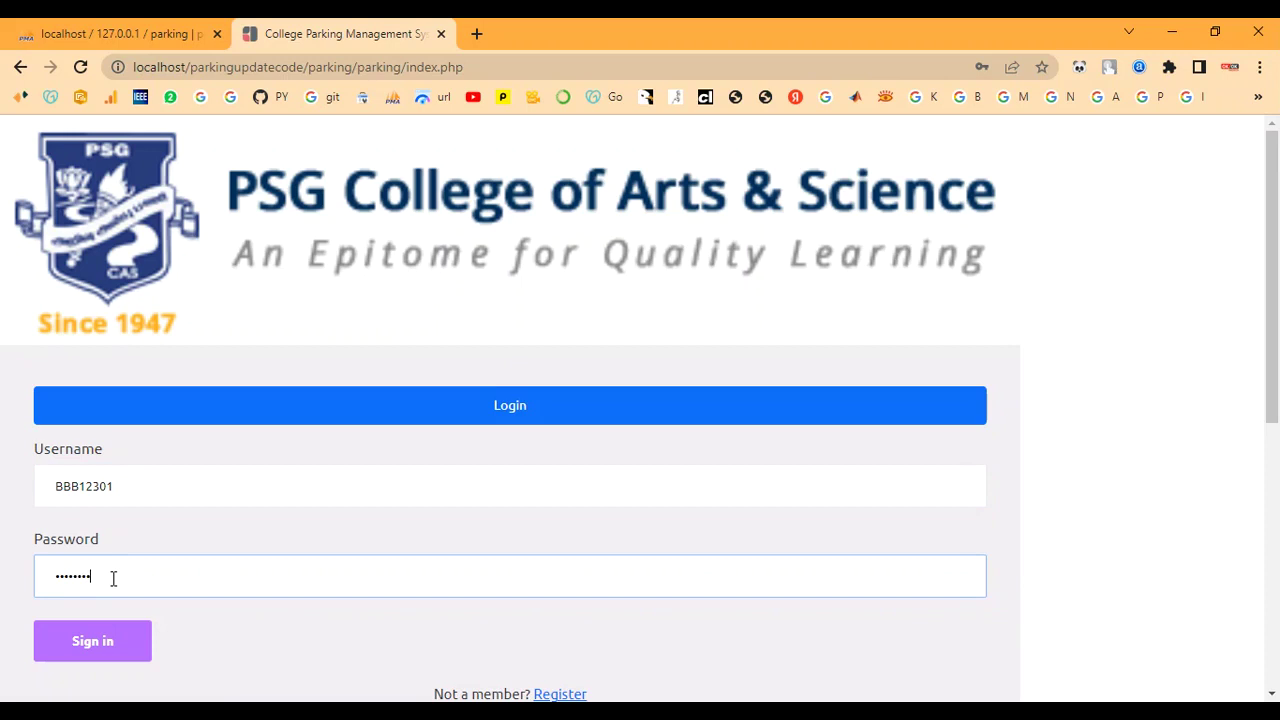
{"action": "left_click", "coordinate": [98, 641]}
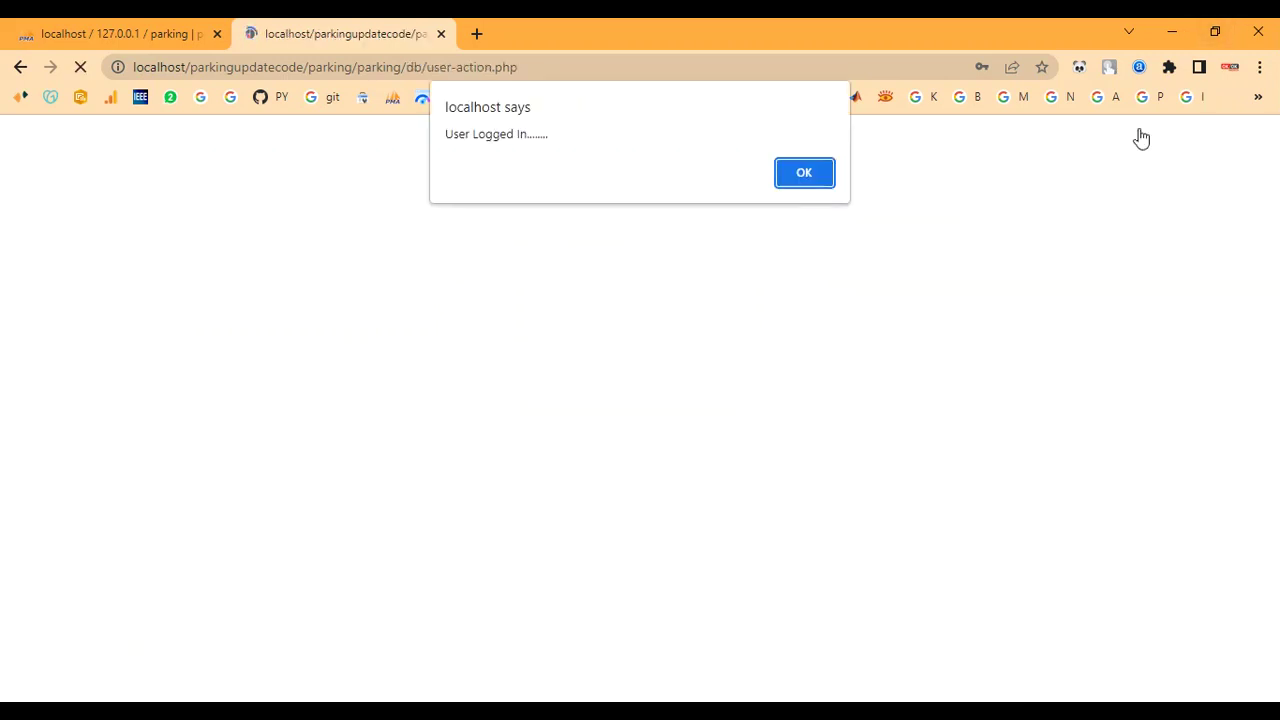
Book Electric Block slot G1 so it shows Occupied
{"action": "left_click", "coordinate": [805, 180]}
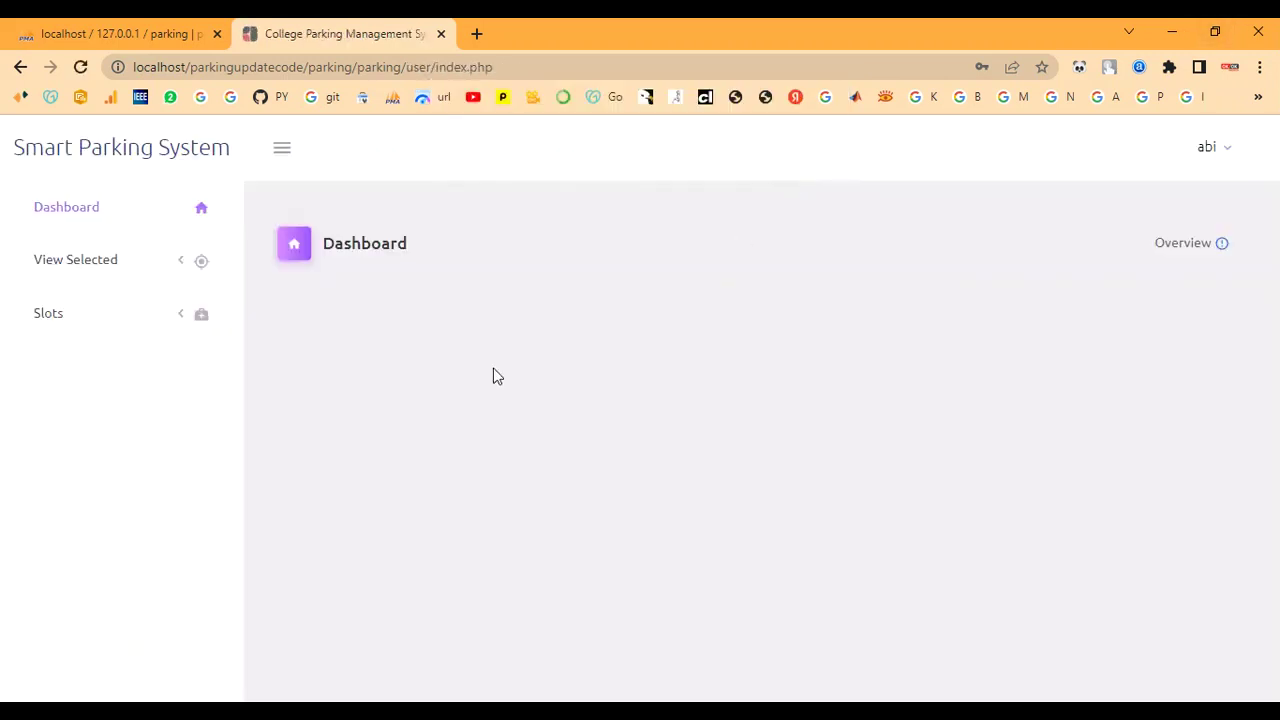
{"action": "left_click", "coordinate": [84, 320]}
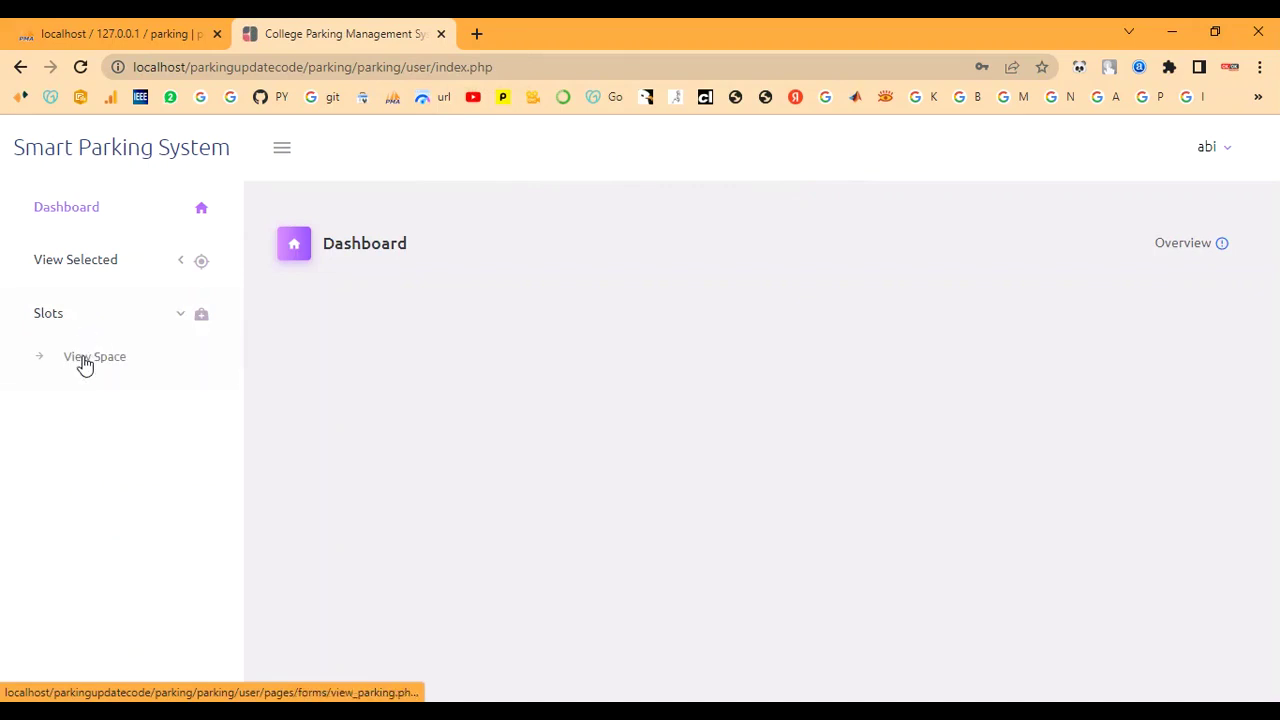
{"action": "left_click", "coordinate": [85, 362]}
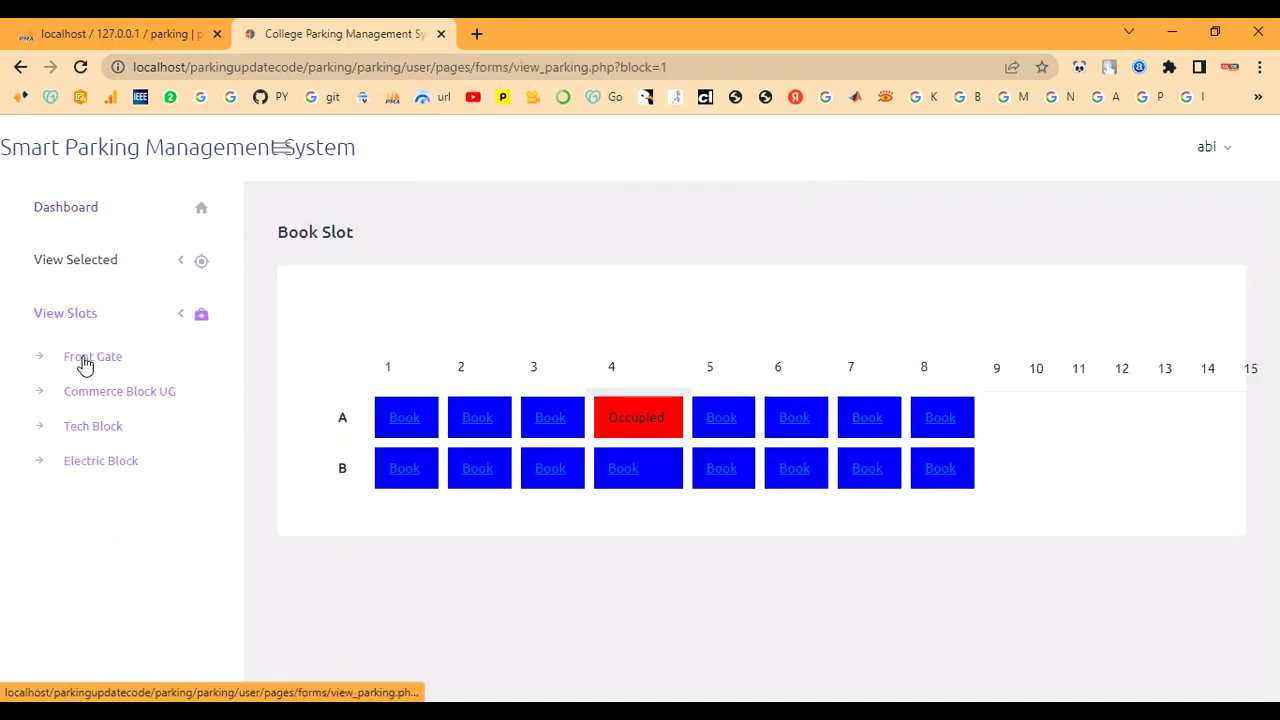
{"action": "left_click", "coordinate": [78, 466]}
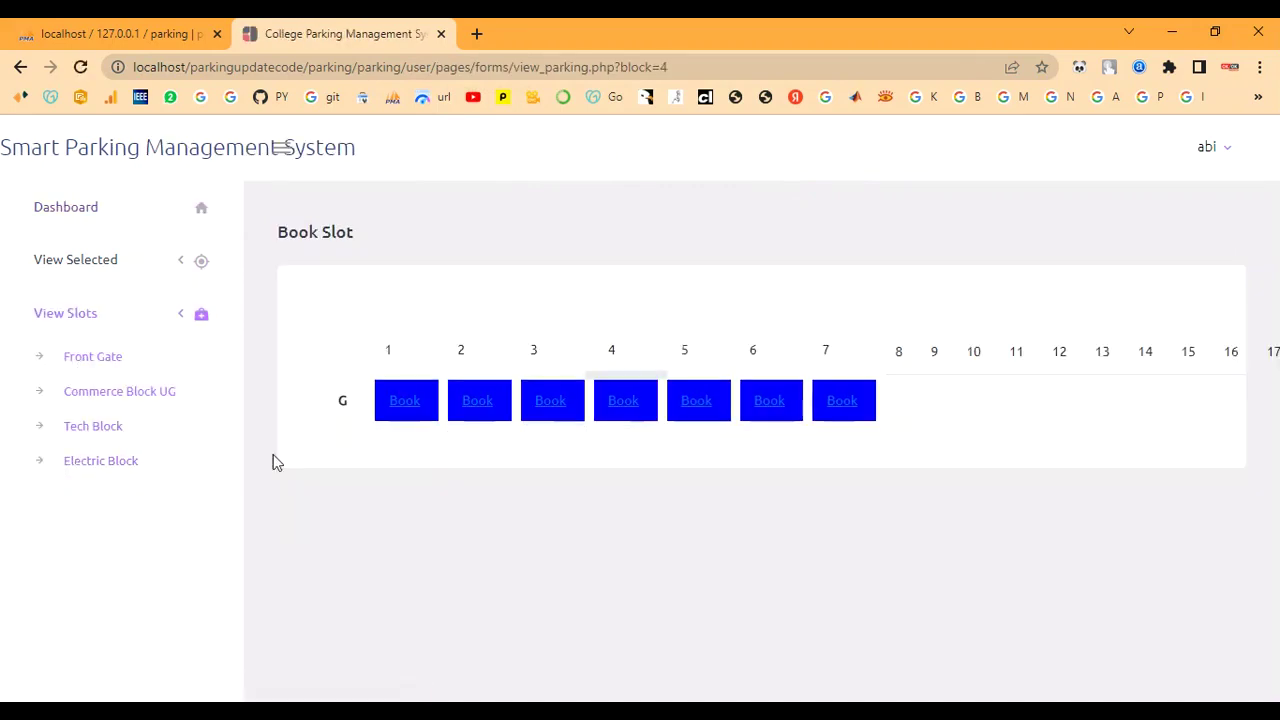
{"action": "left_click", "coordinate": [398, 406]}
{"action": "left_click_drag", "start_coordinate": [391, 403], "coordinate": [441, 400]}
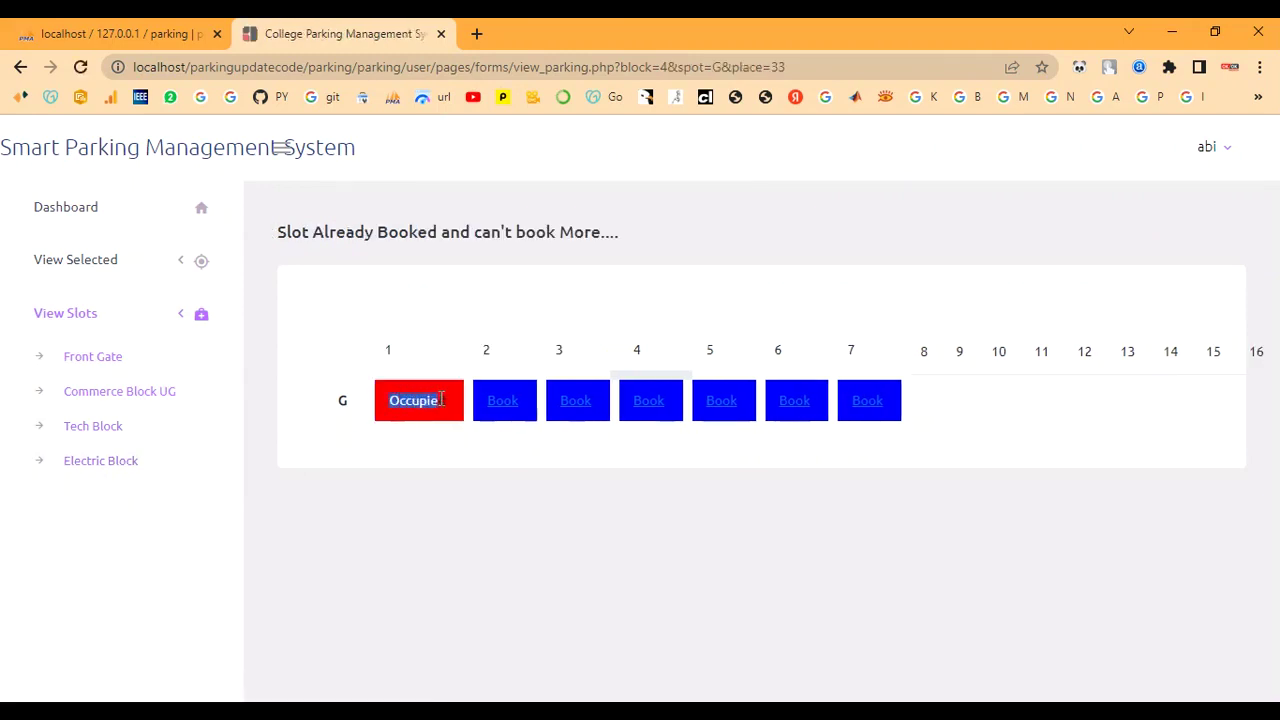
Clear the highlight and sign out of the student account
{"action": "left_click", "coordinate": [429, 468]}
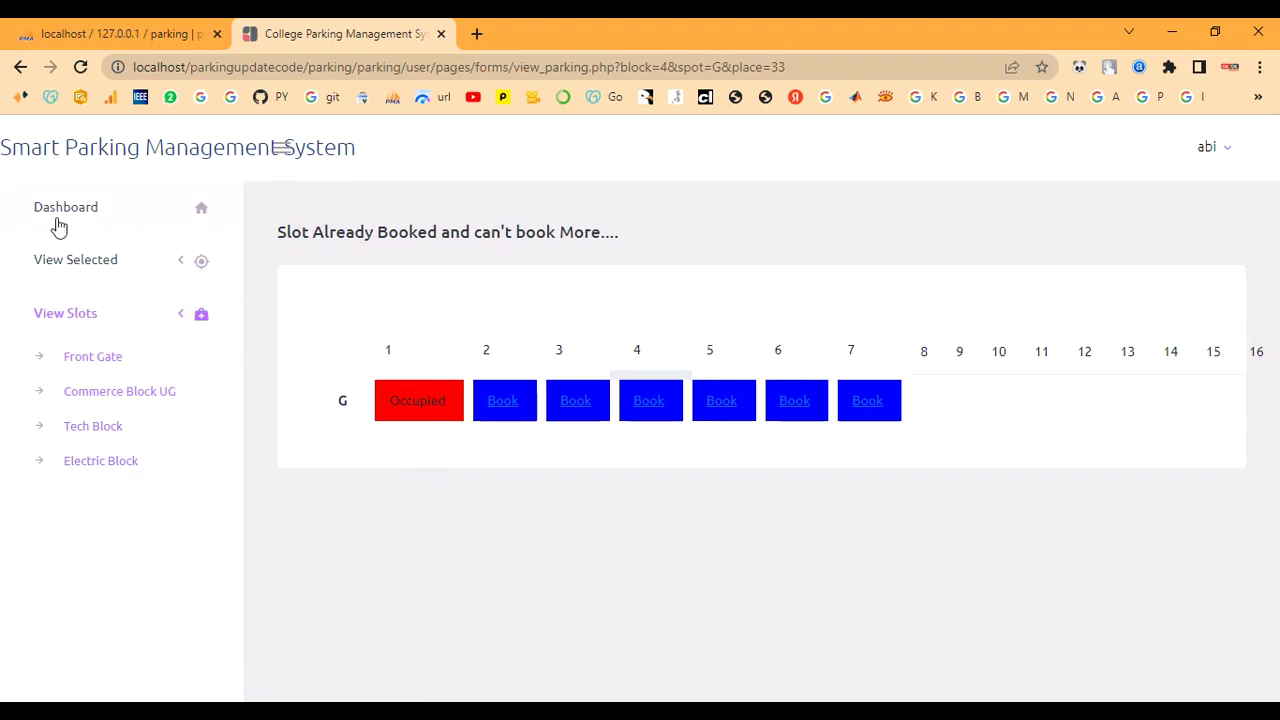
{"action": "left_click", "coordinate": [1206, 148]}
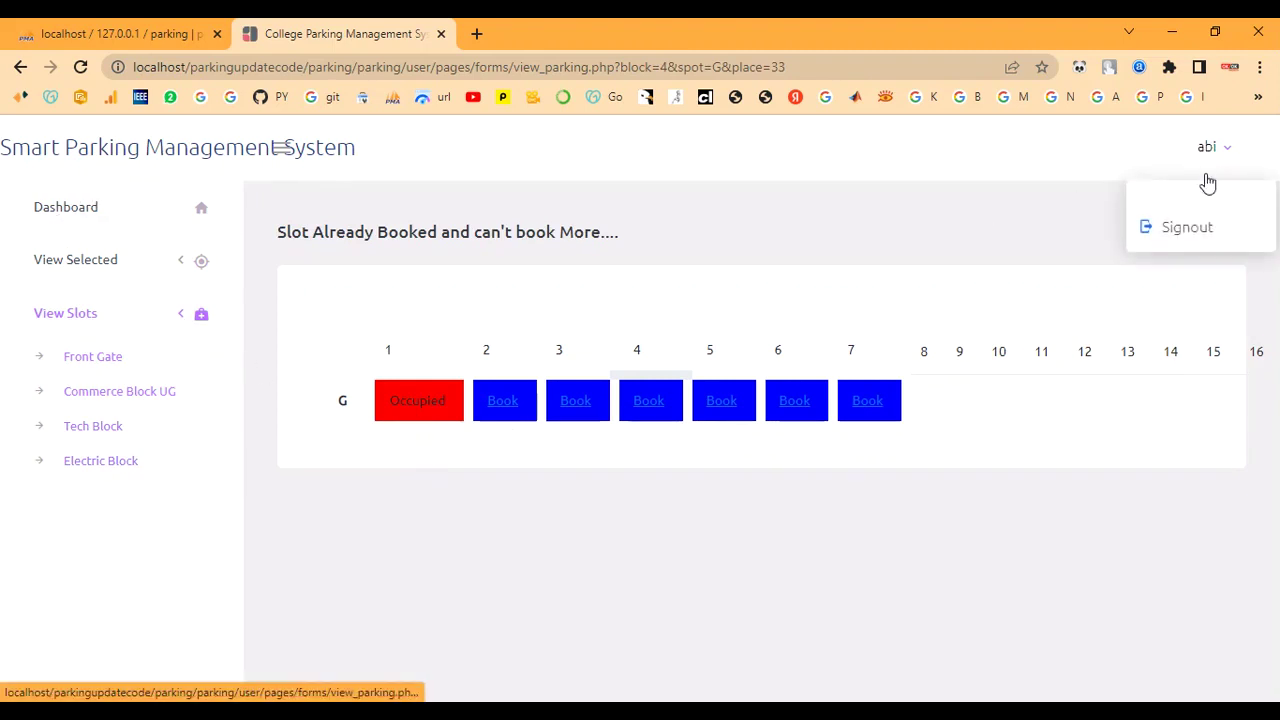
{"action": "left_click", "coordinate": [1210, 235]}
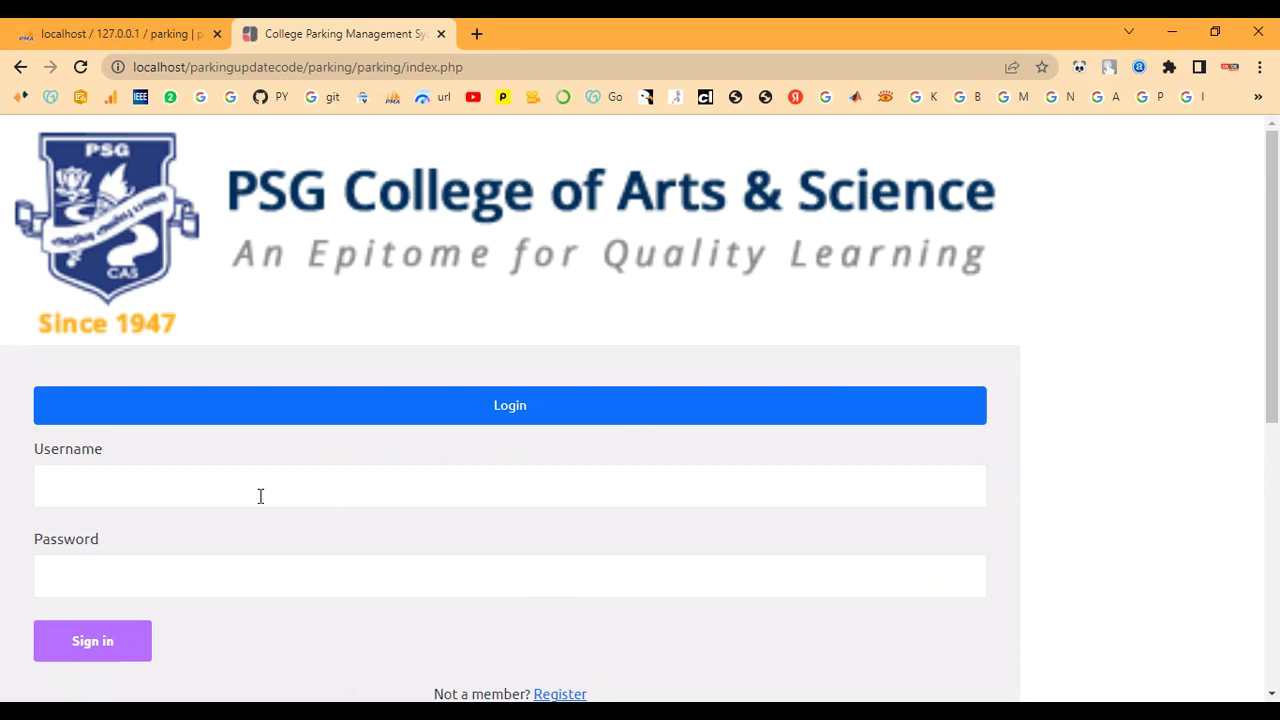
Sign in with the administrator username and password, dismissing the login confirmation
{"action": "left_click", "coordinate": [257, 483]}
{"action": "type", "text": "admin"}
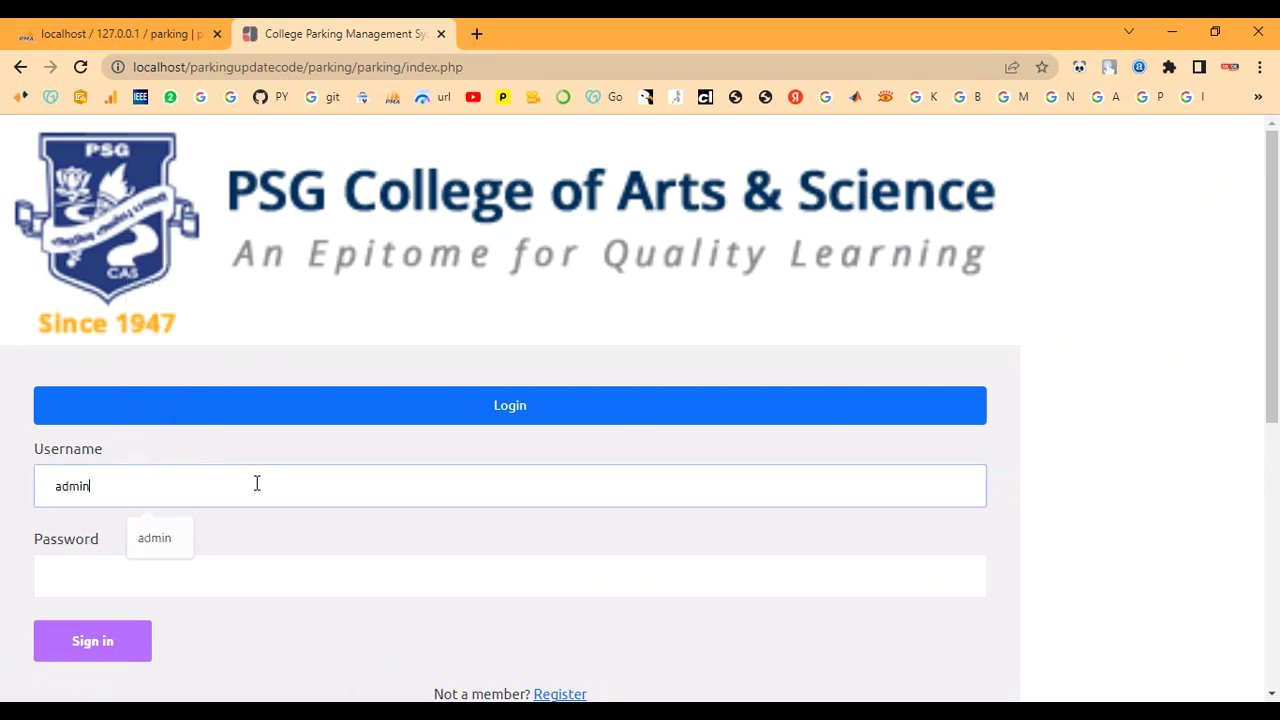
{"action": "left_click", "coordinate": [161, 591]}
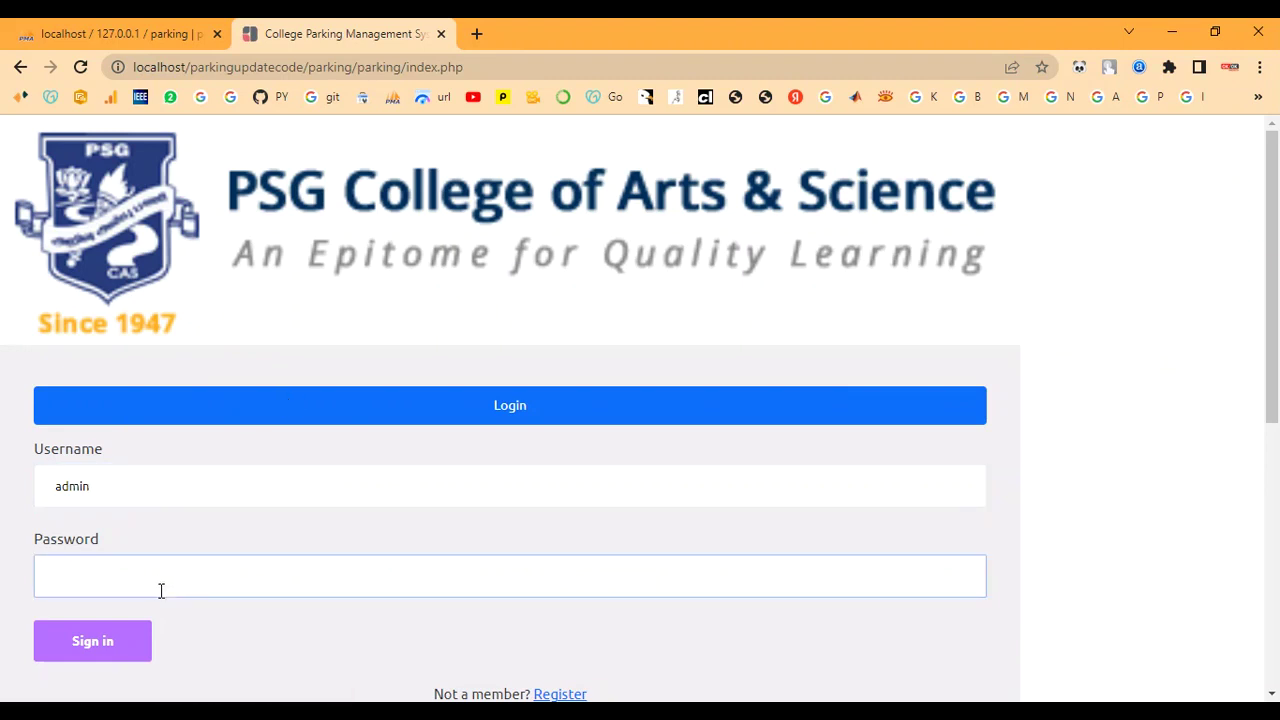
{"action": "type", "text": "a"}
{"action": "left_click", "coordinate": [118, 642]}
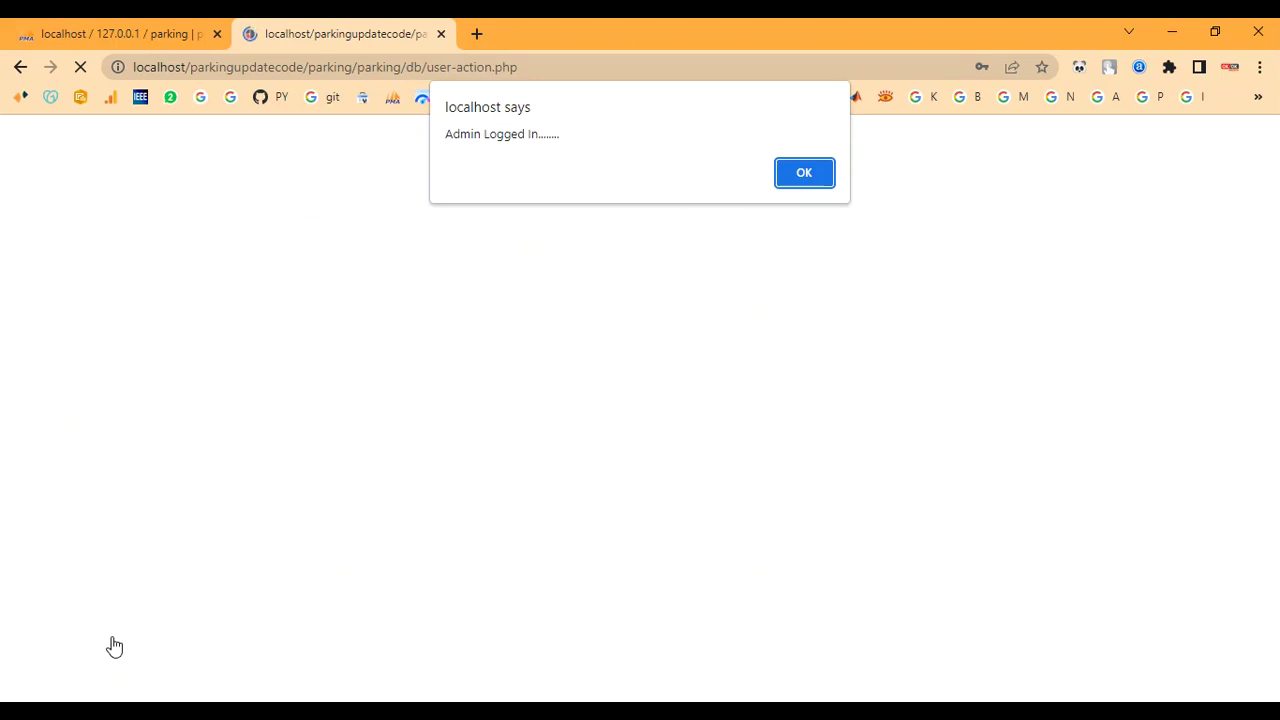
{"action": "left_click", "coordinate": [805, 176]}
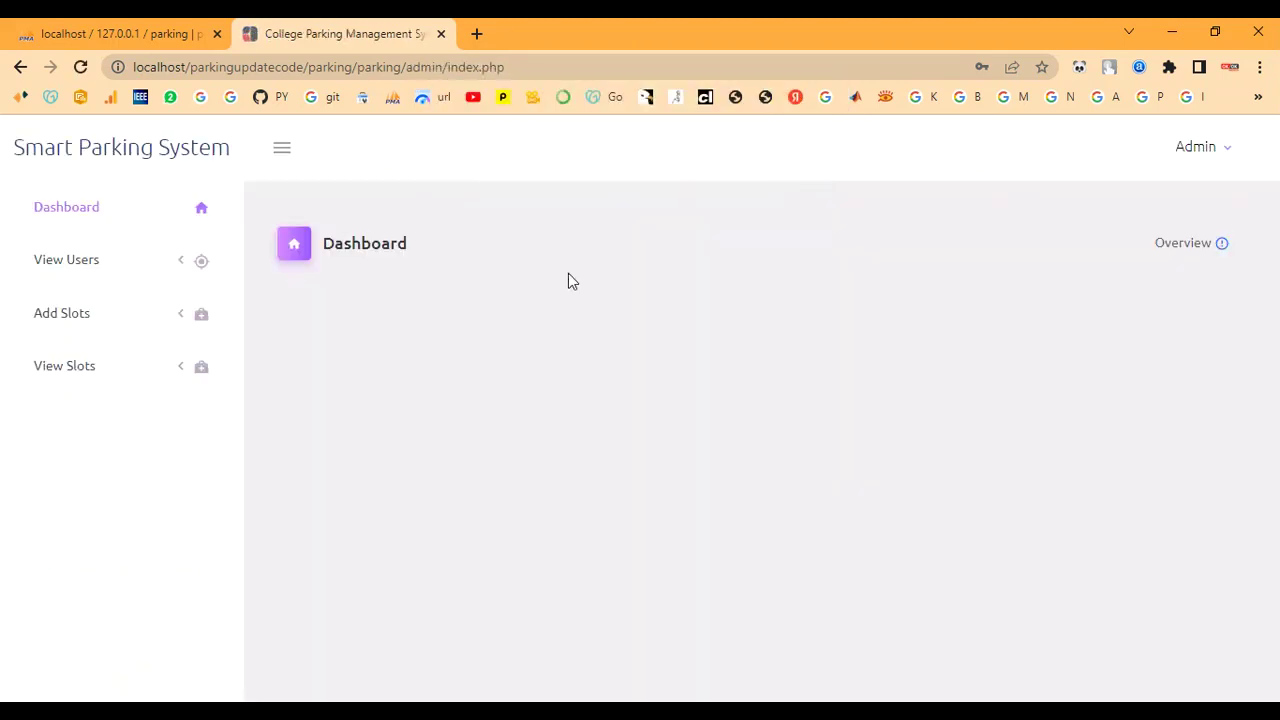
Go to View Slots > View Space > Electric Block and view slot G1's booking
{"action": "left_click", "coordinate": [82, 380]}
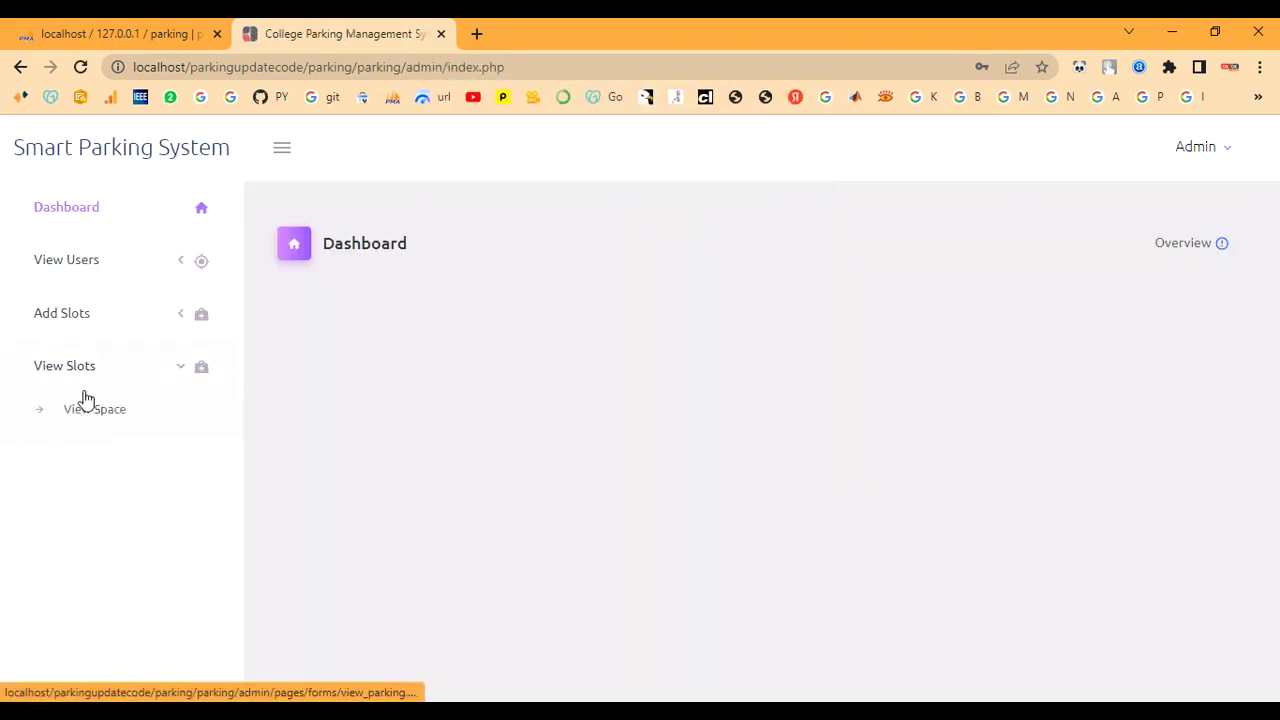
{"action": "left_click", "coordinate": [75, 414]}
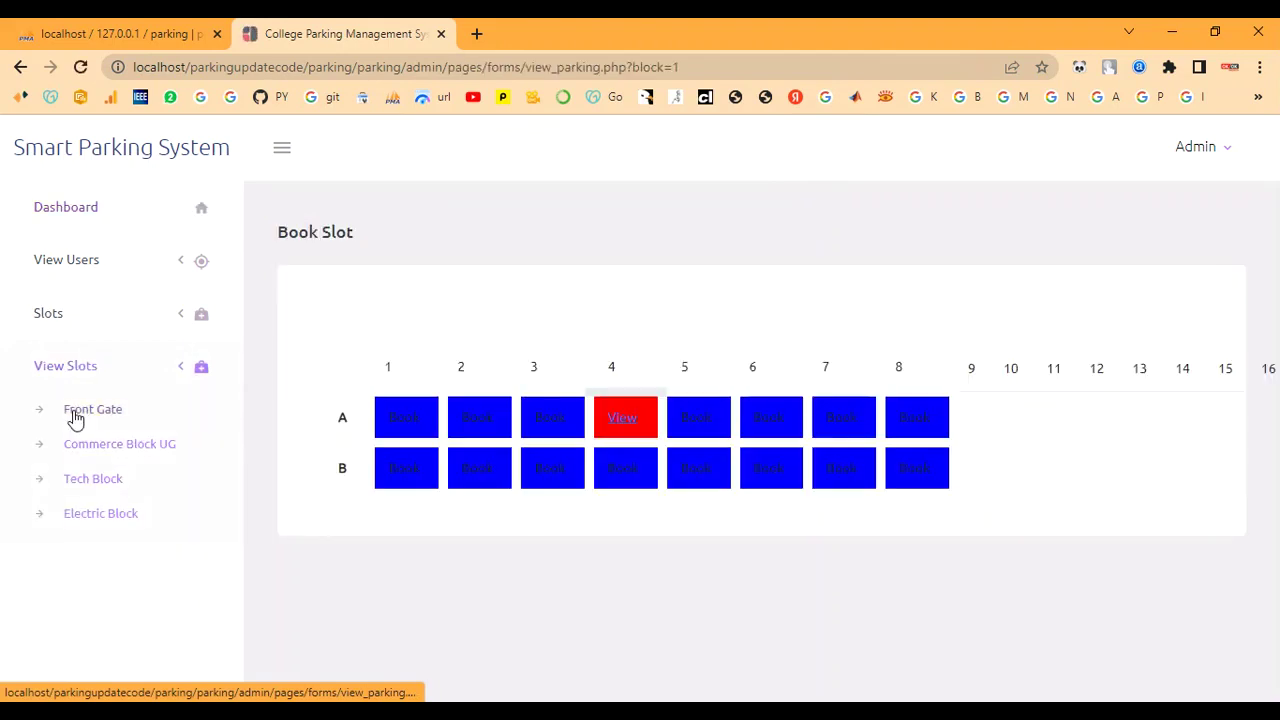
{"action": "left_click", "coordinate": [100, 515]}
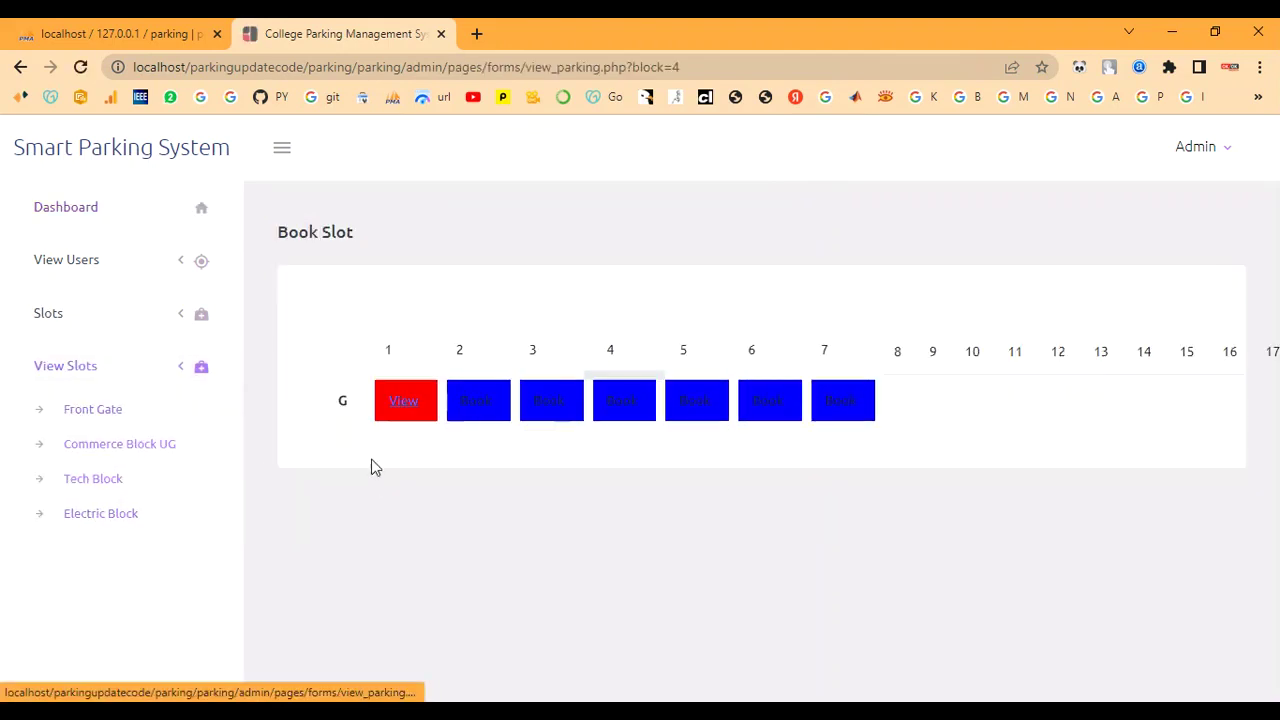
{"action": "left_click", "coordinate": [405, 401]}
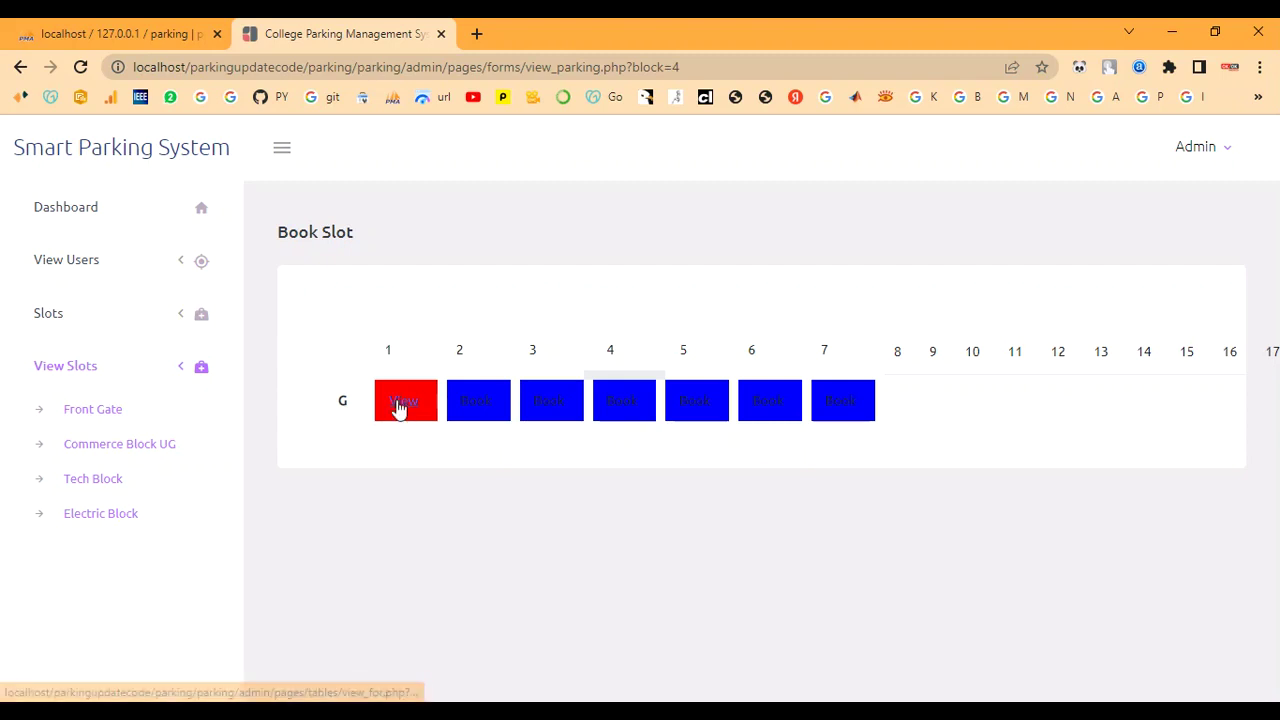
{"action": "left_click", "coordinate": [398, 408]}
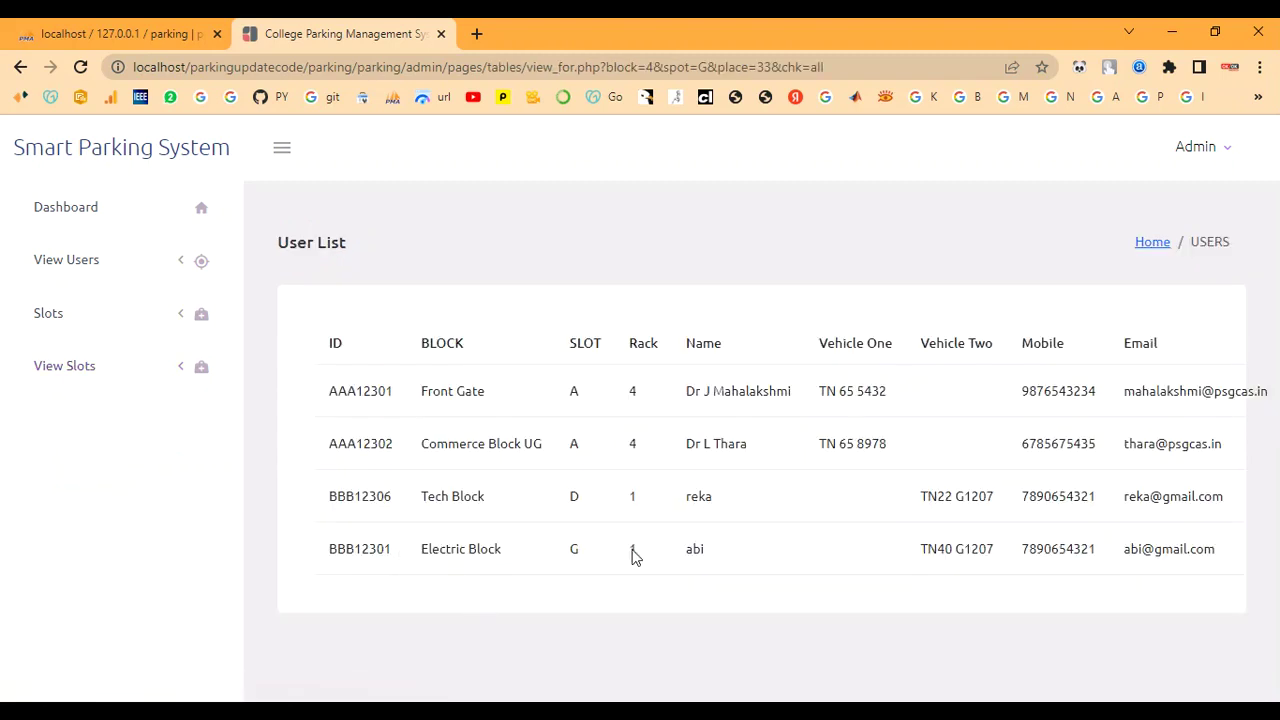
Highlight the user name and Electric Block in G1's booking row, then log out of admin
{"action": "left_click_drag", "start_coordinate": [678, 556], "coordinate": [723, 551]}
{"action": "left_click_drag", "start_coordinate": [418, 549], "coordinate": [514, 549]}
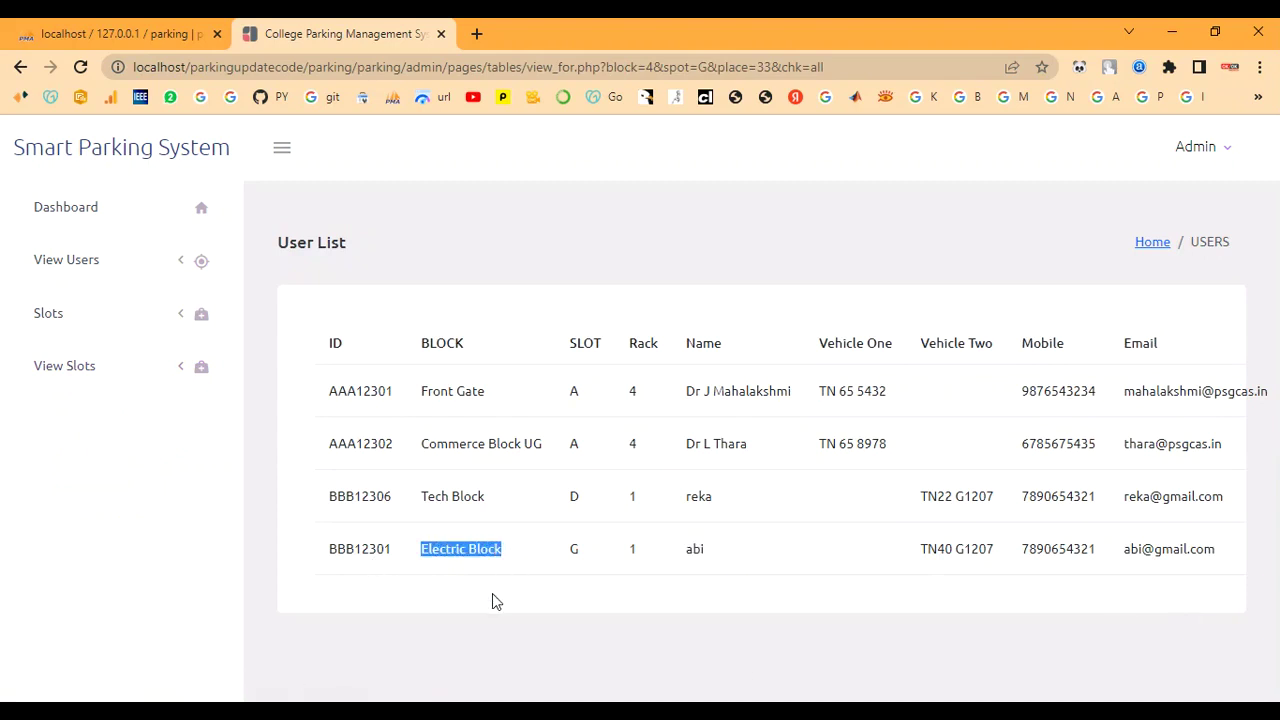
{"action": "left_click", "coordinate": [436, 629]}
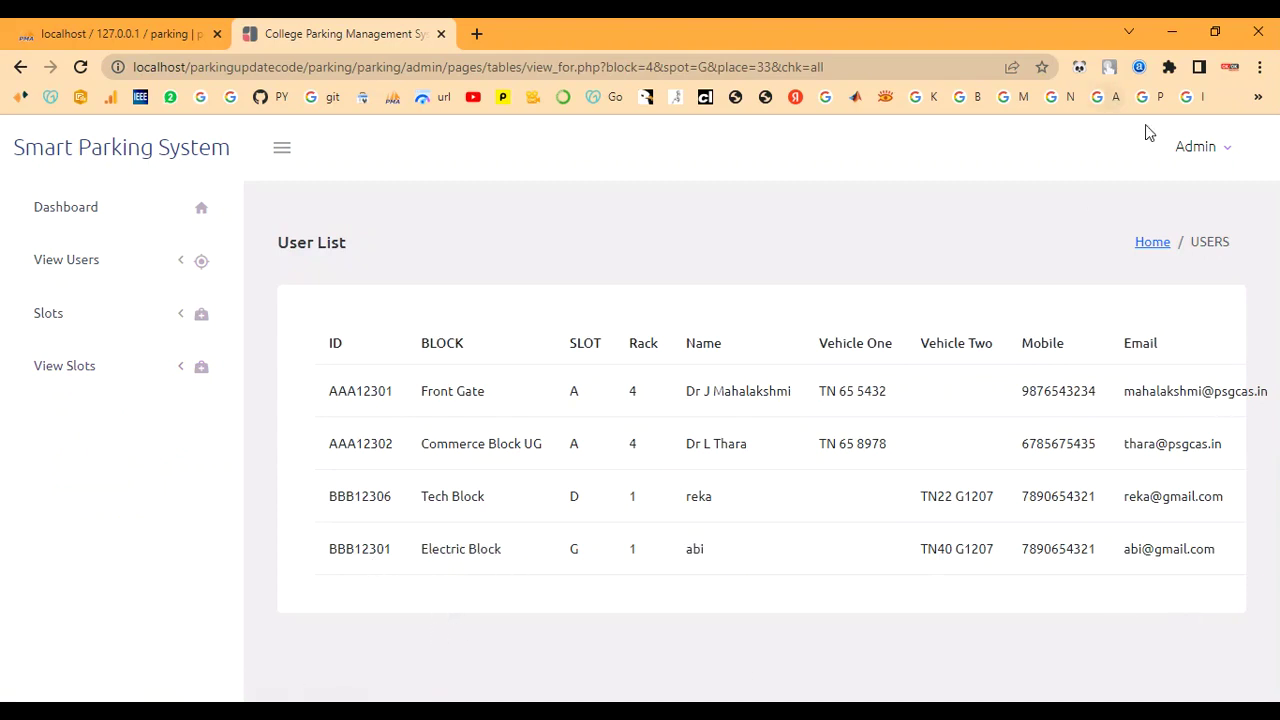
{"action": "left_click", "coordinate": [1212, 157]}
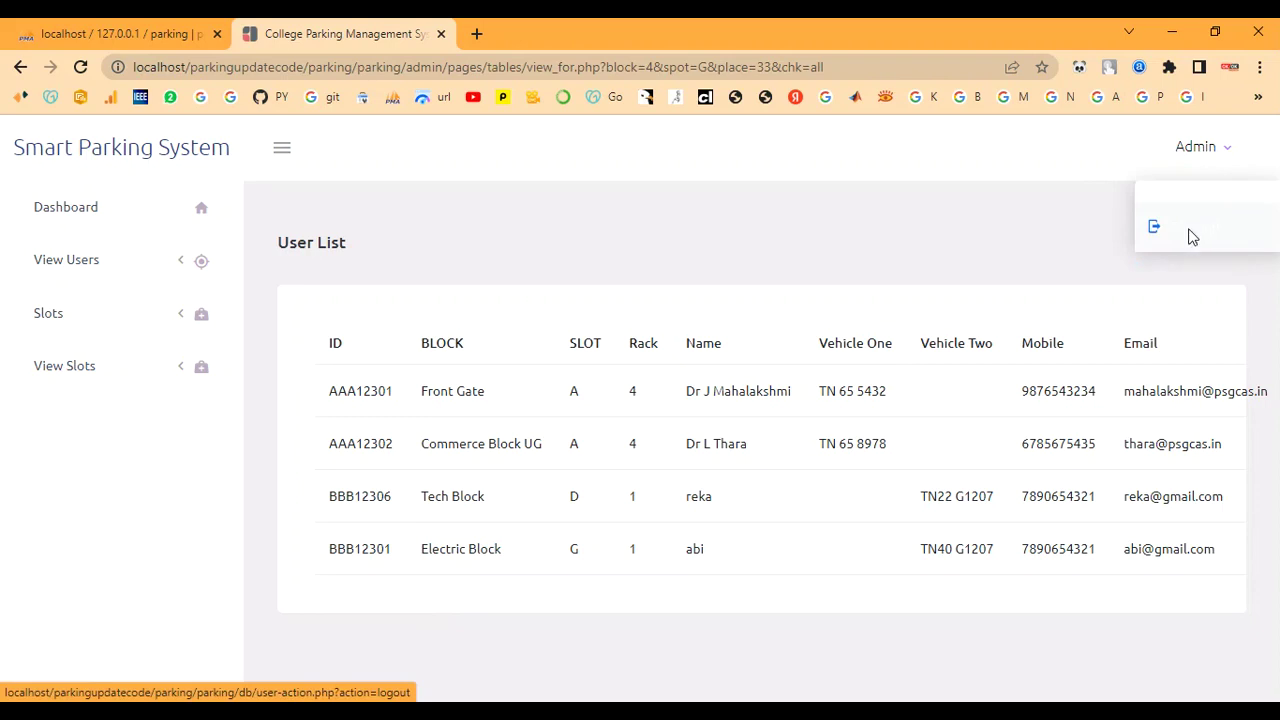
{"action": "left_click", "coordinate": [1189, 238]}
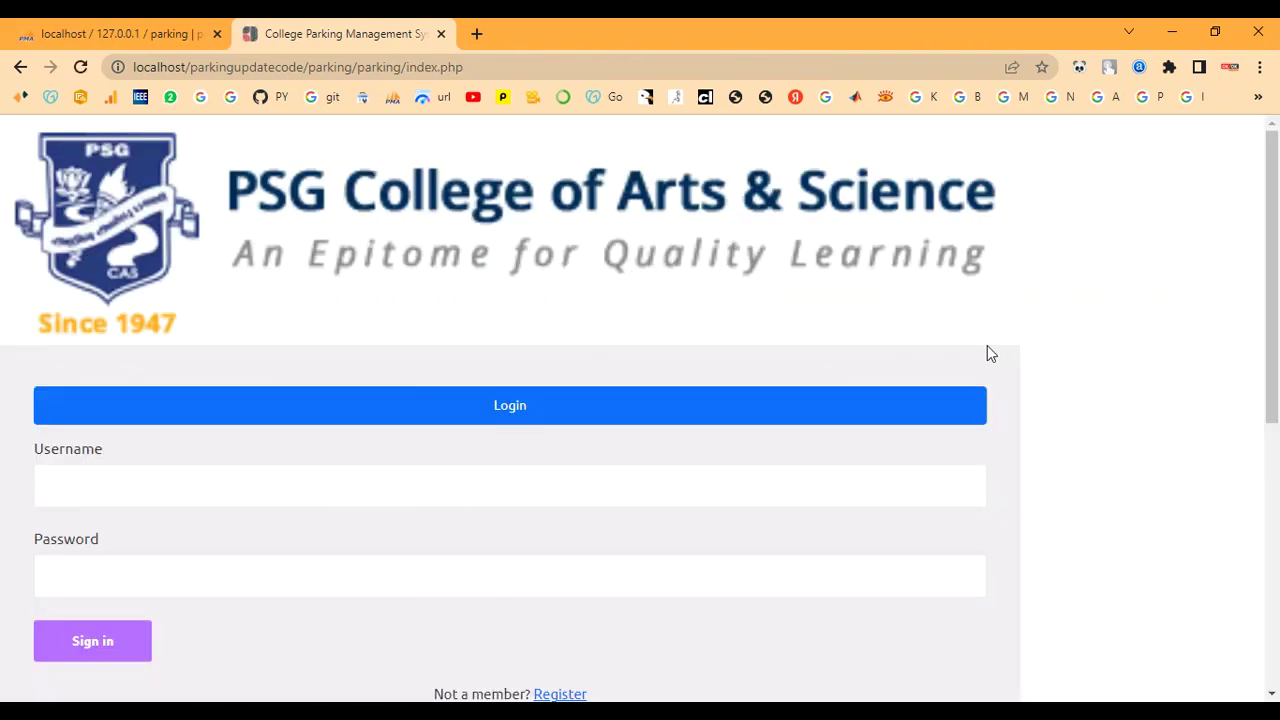